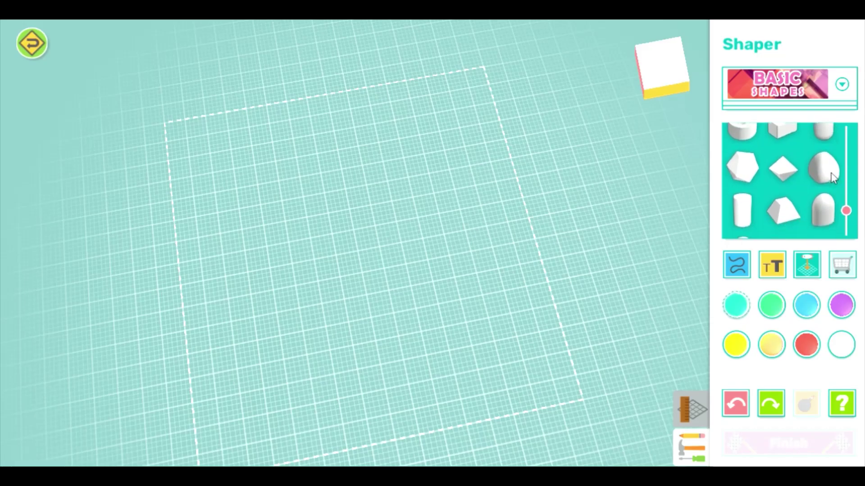
- Add a cylinder to the workplane and flatten it to a 4 mm high disc
click(750, 206)
drag(513, 185, 507, 166)
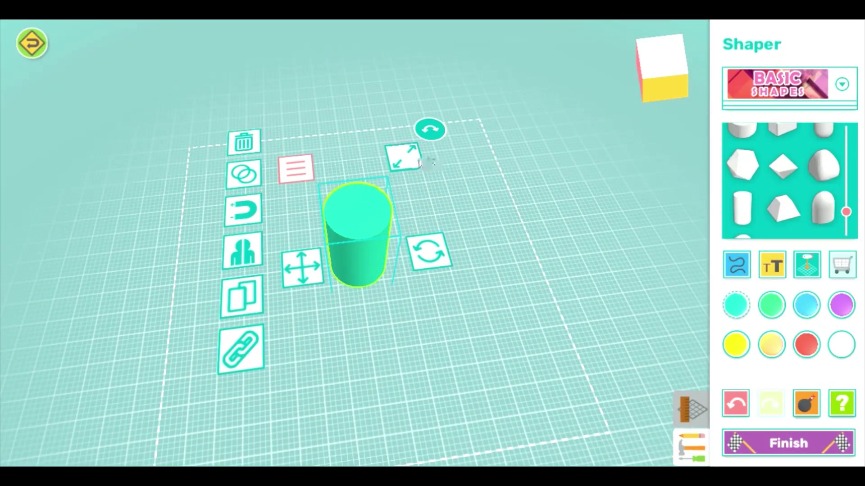
click(404, 158)
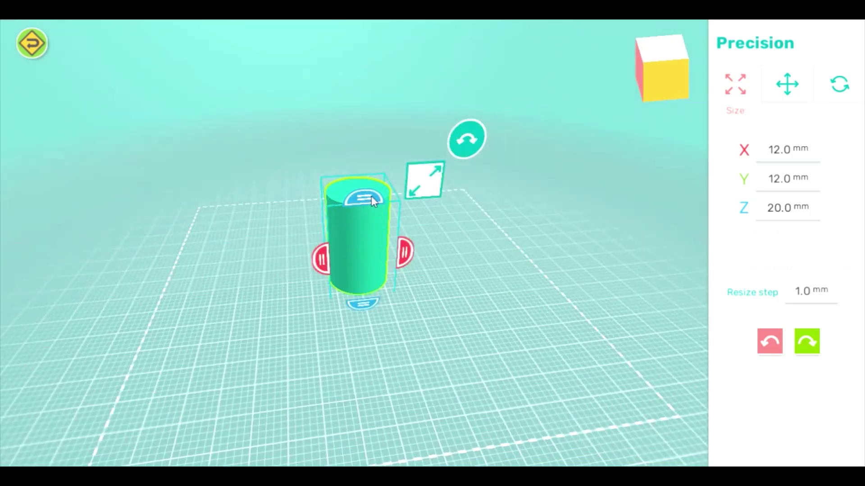
drag(371, 196, 427, 191)
click(428, 189)
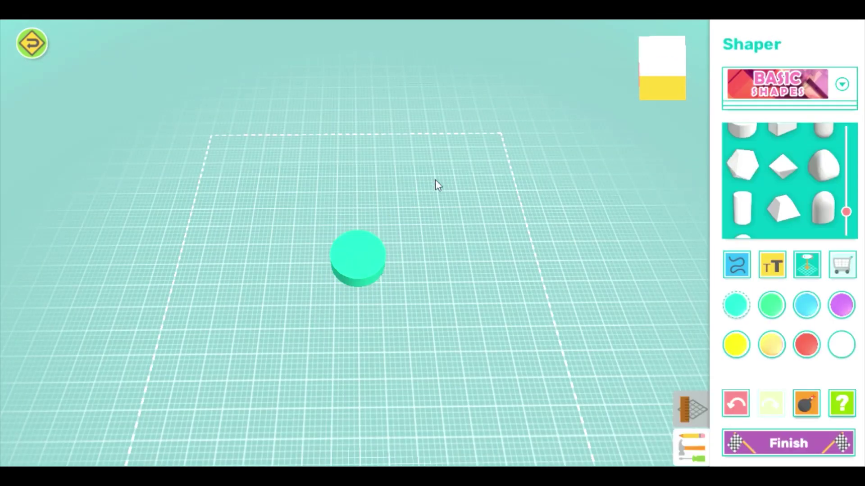
- Scale the disc up proportionally until it is 23 mm across
click(382, 248)
click(405, 209)
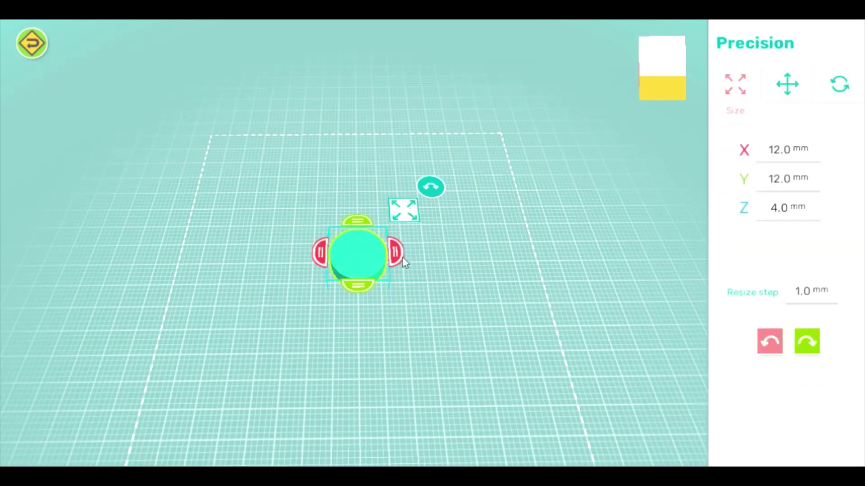
drag(396, 258, 442, 220)
click(441, 194)
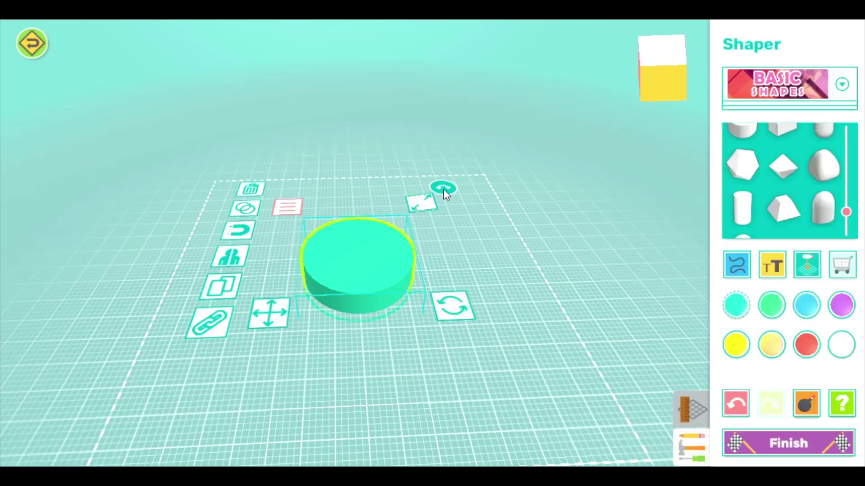
- Reduce the thickness of the 23 mm disc to about 3.7 mm
mouse_move(380, 253)
mouse_down()
mouse_move(380, 198)
mouse_move(365, 254)
mouse_up()
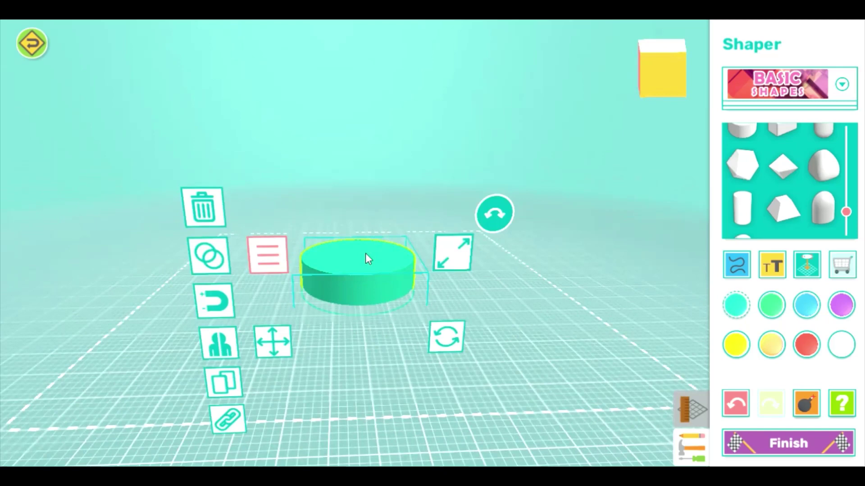
click(452, 253)
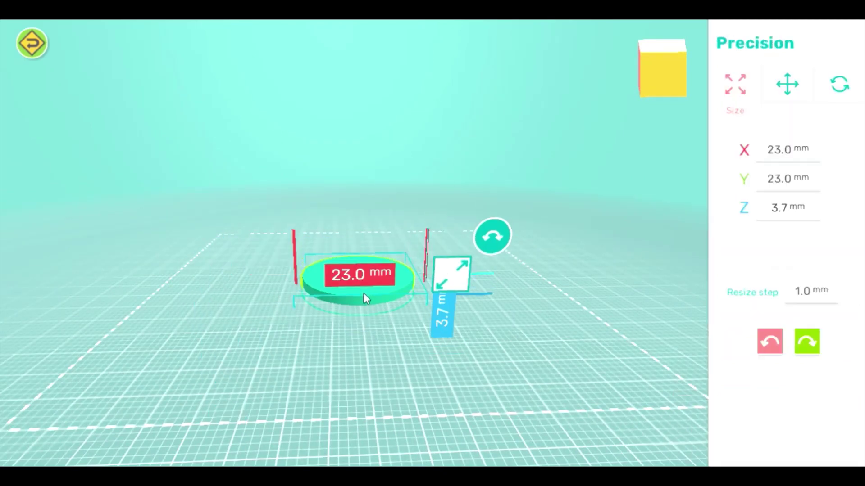
click(453, 229)
drag(452, 231, 450, 276)
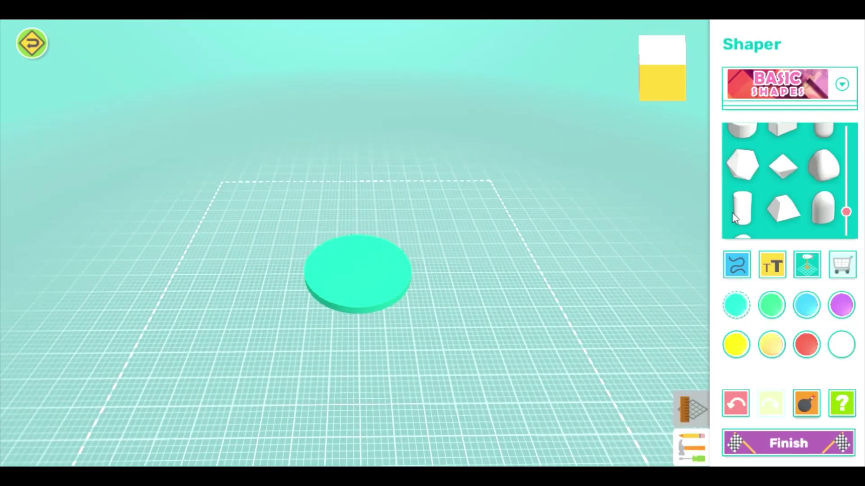
- Add a hollow tube shape on top of the disc and scale it proportionally to 22 mm across
drag(846, 212, 846, 191)
click(742, 133)
click(460, 243)
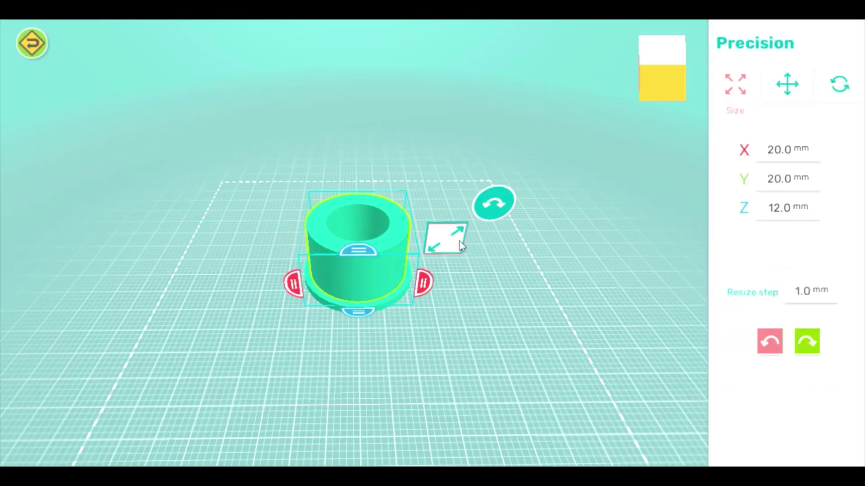
drag(431, 280, 446, 275)
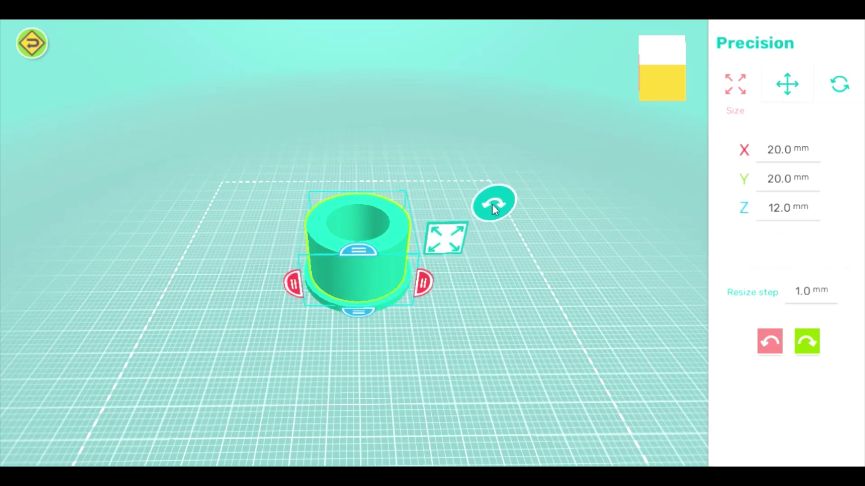
click(446, 241)
click(430, 244)
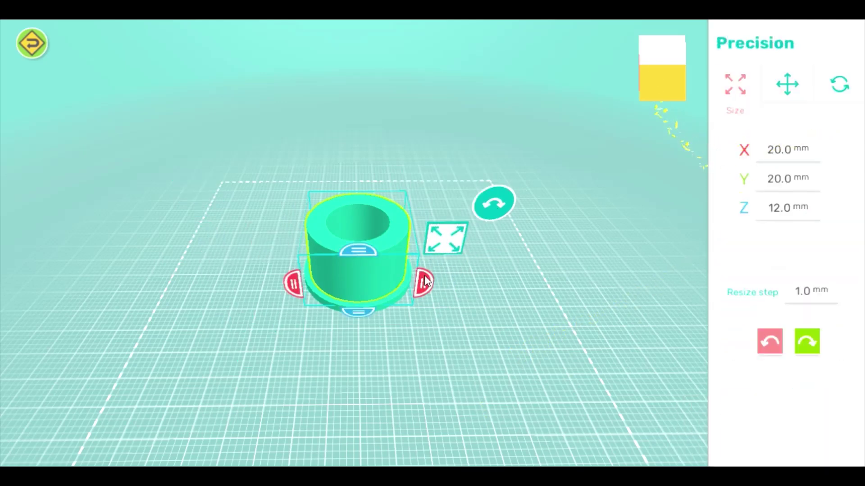
drag(425, 281, 445, 274)
click(483, 292)
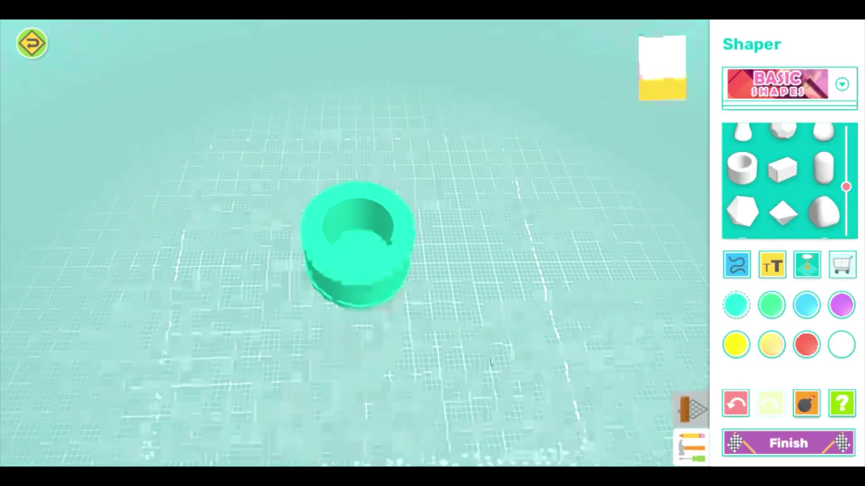
- Colour the tube on the disc red
drag(505, 293, 396, 251)
click(396, 250)
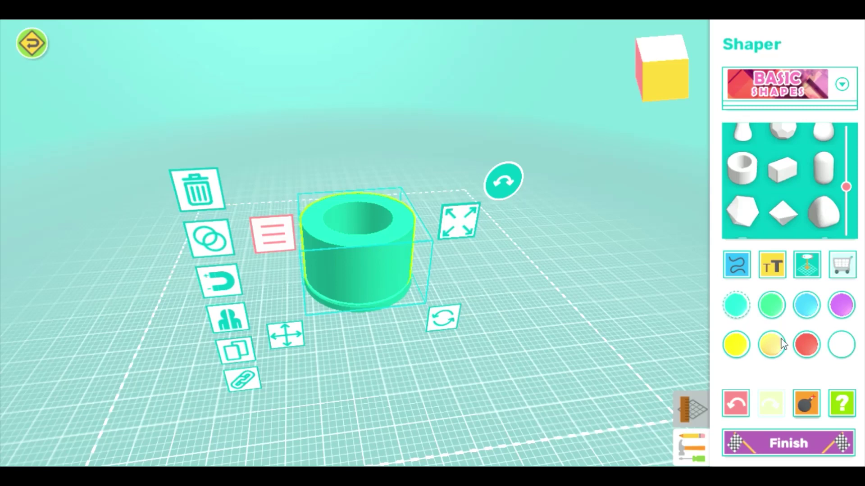
click(806, 344)
- Undo the last change around the red tube and check the tube's dimensions
drag(508, 310, 517, 382)
click(376, 267)
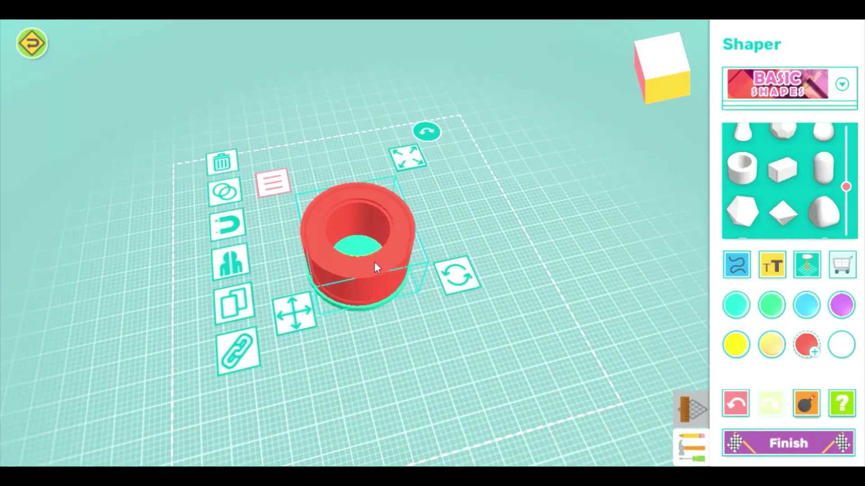
key(ctrl+z)
click(366, 264)
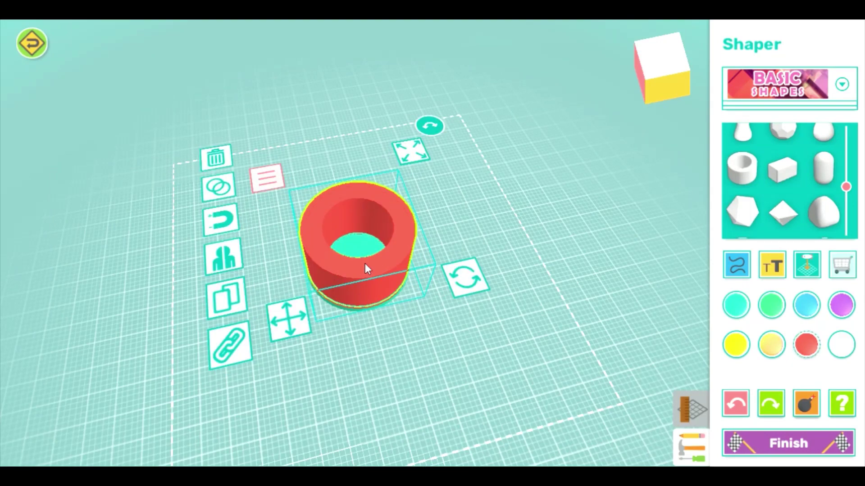
click(411, 152)
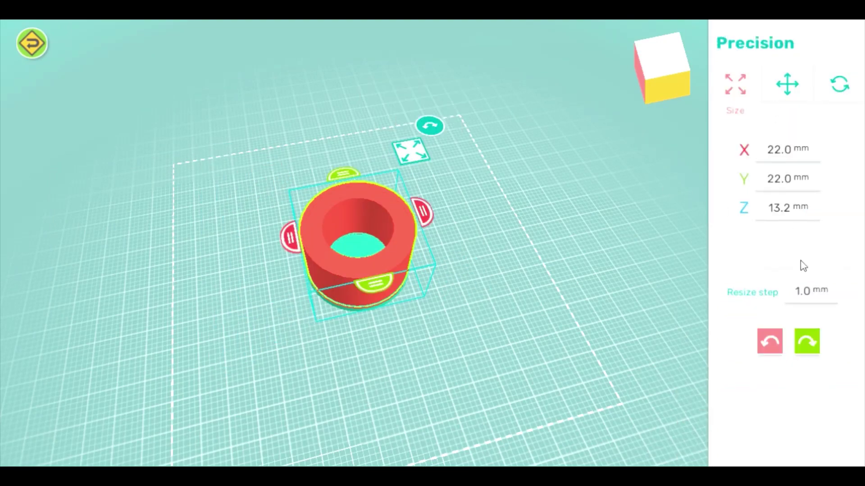
click(592, 260)
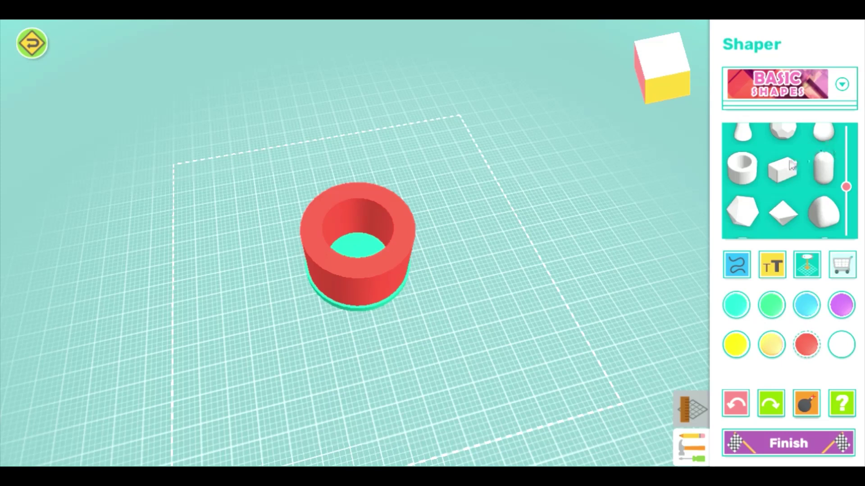
- Add a solid cylinder in the centre of the tube and scale it proportionally to 20 mm across
scroll(774, 199, down, 5)
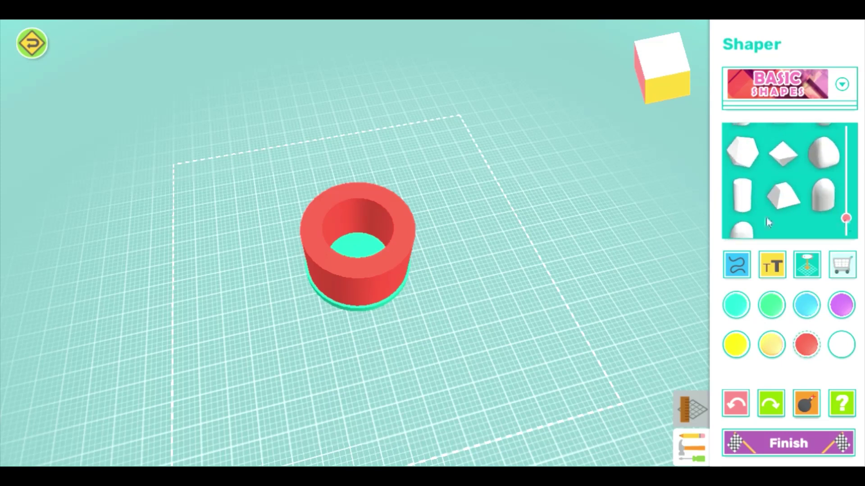
click(742, 196)
click(401, 159)
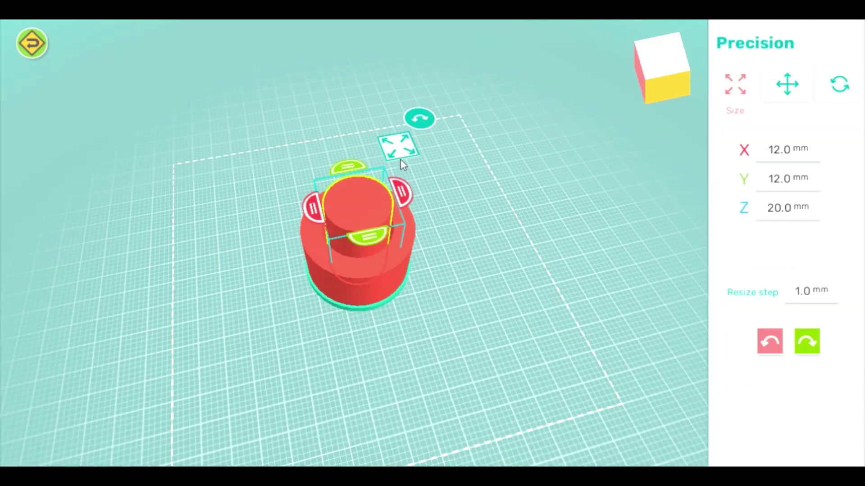
drag(400, 158, 441, 171)
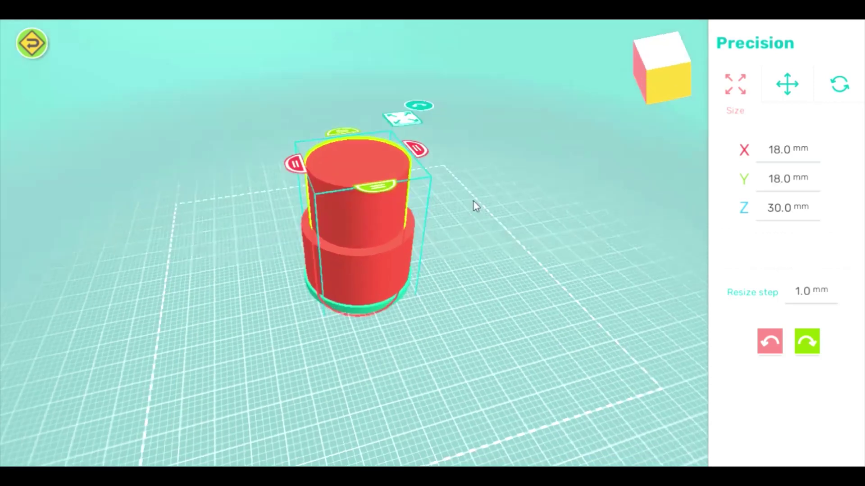
drag(472, 201, 507, 225)
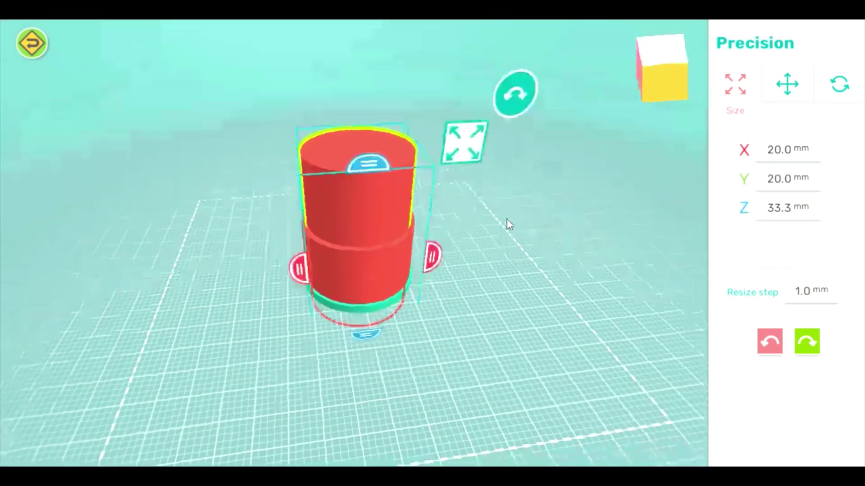
- Raise the 20 mm cylinder to a Z position of 2.2 mm
click(453, 116)
click(290, 358)
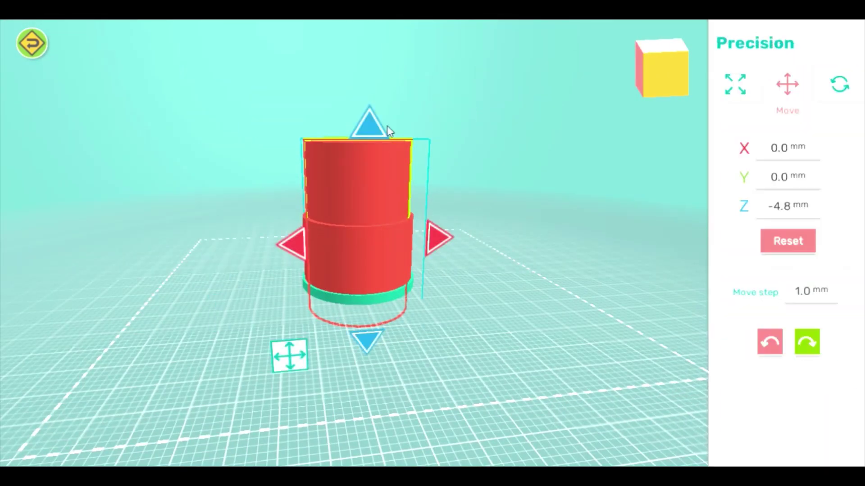
drag(387, 126, 364, 82)
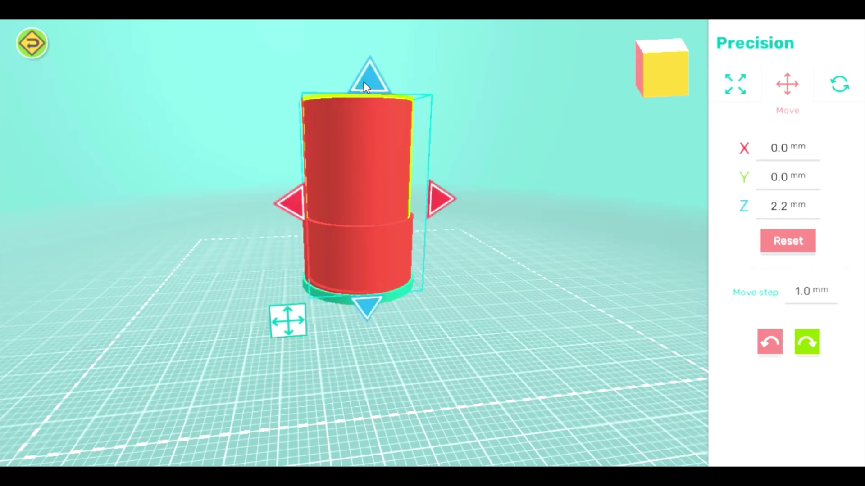
click(607, 272)
click(396, 166)
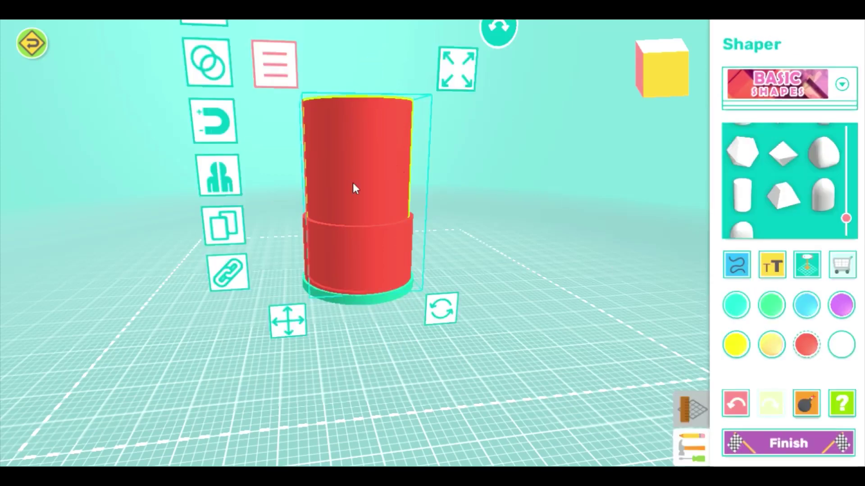
click(216, 86)
drag(562, 320, 396, 225)
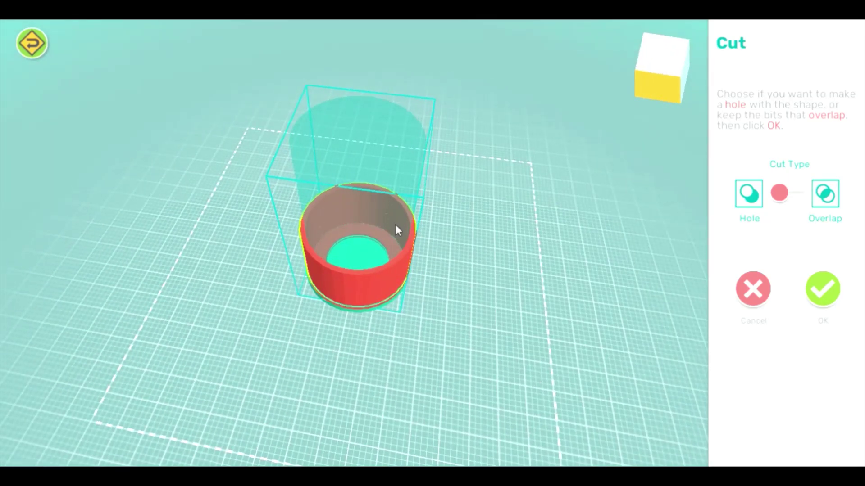
click(752, 288)
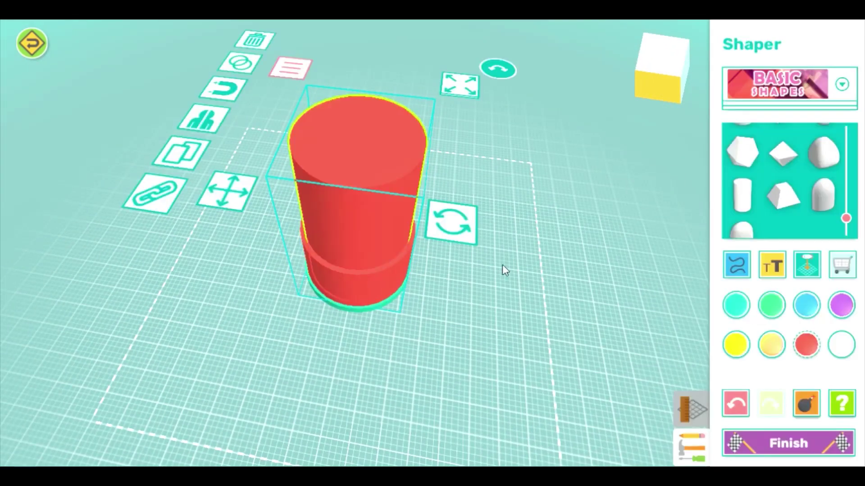
- Lower the solid cylinder to a Z position of 1.2 mm
drag(461, 119, 313, 107)
click(288, 327)
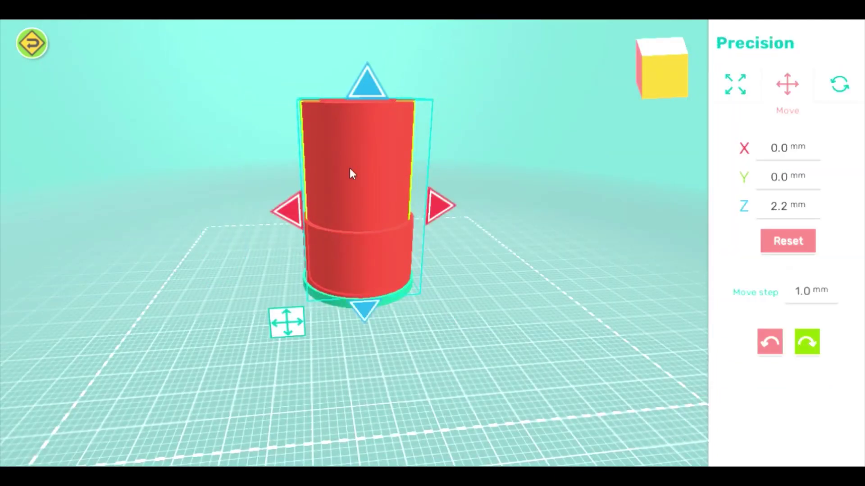
click(365, 323)
drag(485, 257, 460, 358)
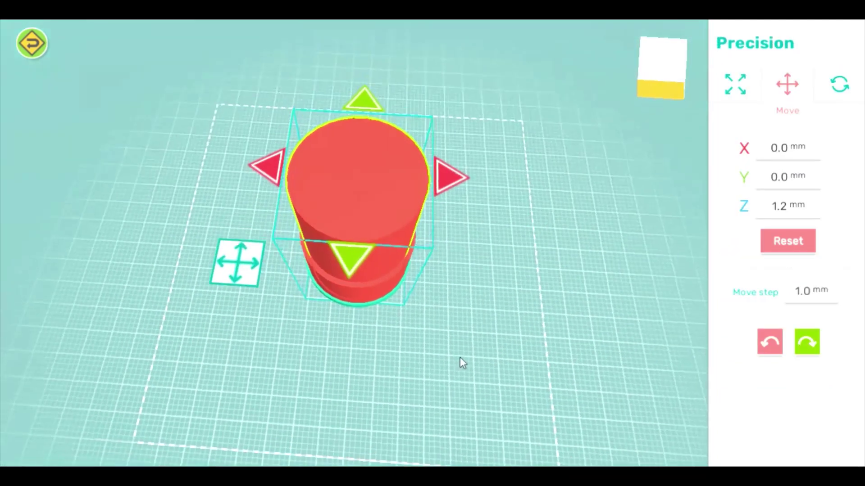
- Cut the cylinder out of the red tube as a hole, leaving a thin-walled cup
click(236, 260)
click(216, 84)
drag(260, 110, 441, 189)
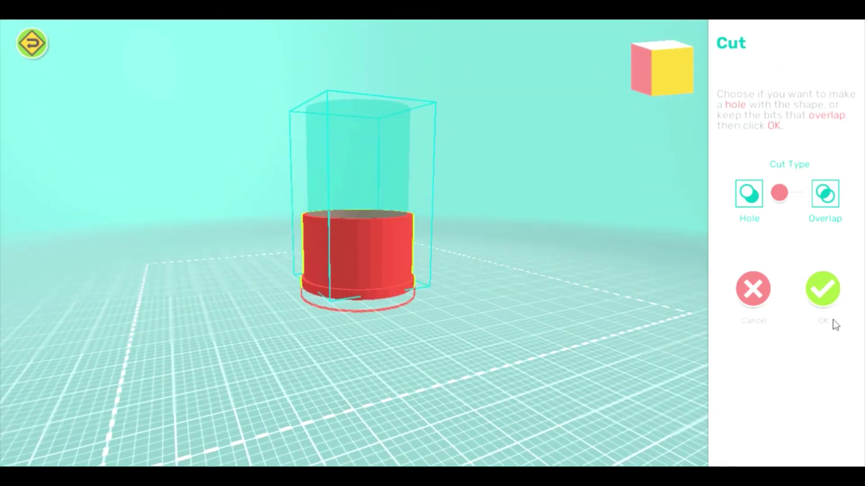
click(828, 304)
drag(474, 263, 359, 248)
click(378, 309)
click(374, 309)
click(374, 309)
click(359, 248)
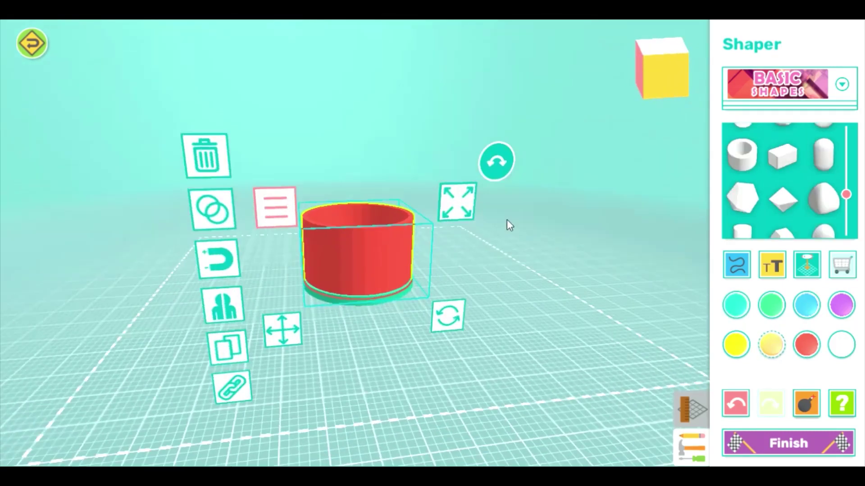
drag(507, 220, 500, 212)
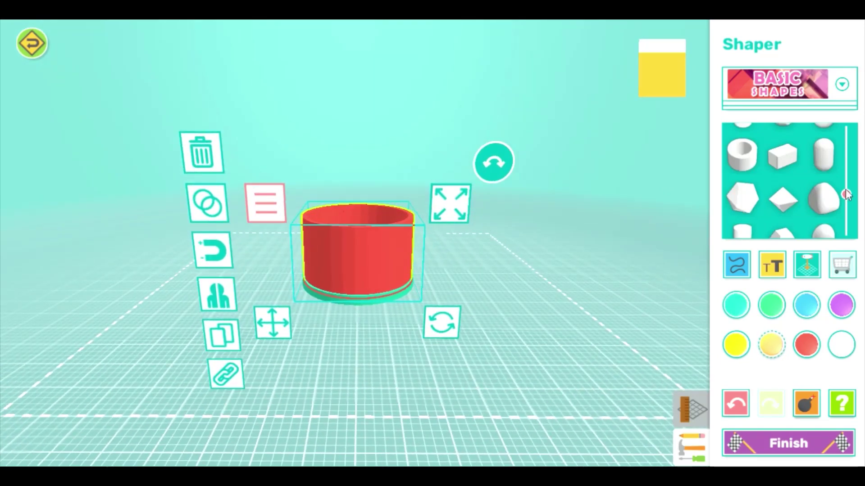
- Add a pale yellow capsule shape in the centre of the red cup
drag(846, 195, 848, 188)
scroll(837, 173, down, 2)
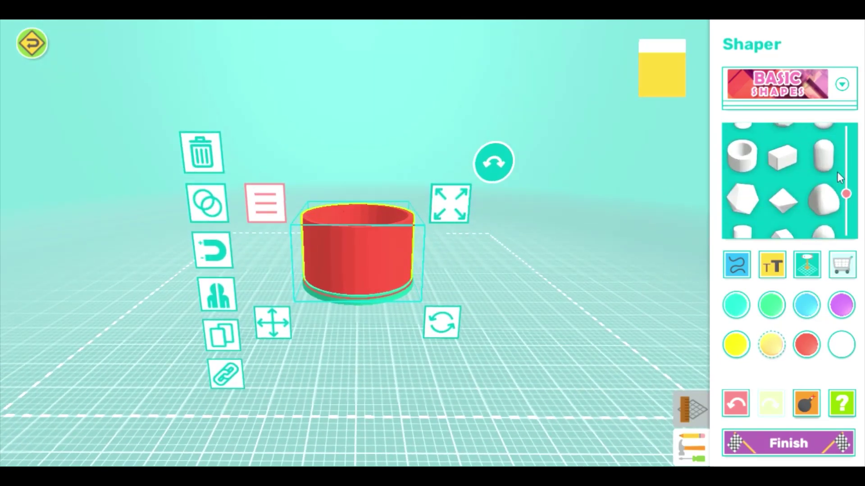
click(832, 168)
drag(630, 202, 415, 208)
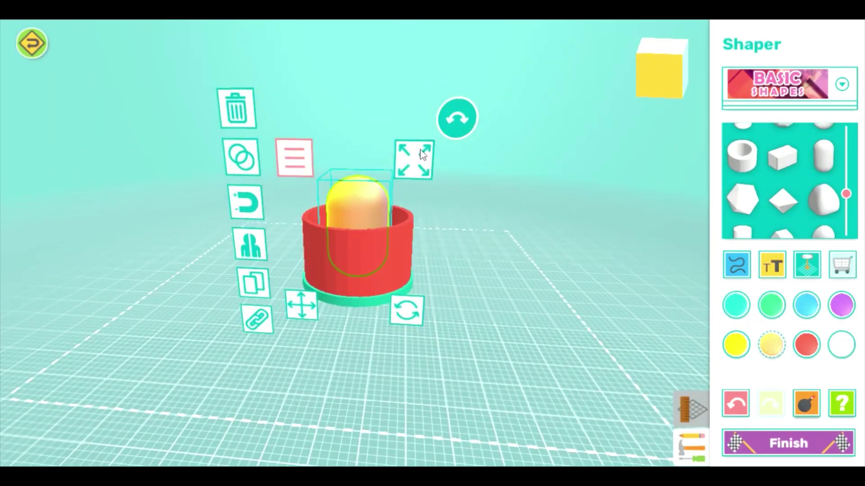
- Shorten the capsule to 13 mm high and compare its dimensions with those of the red cup
click(413, 159)
drag(413, 159, 359, 221)
drag(483, 279, 296, 250)
click(342, 263)
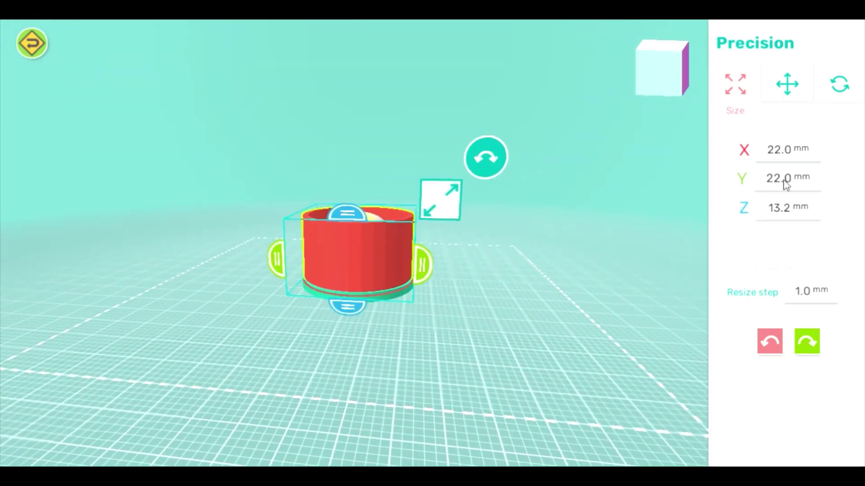
click(377, 217)
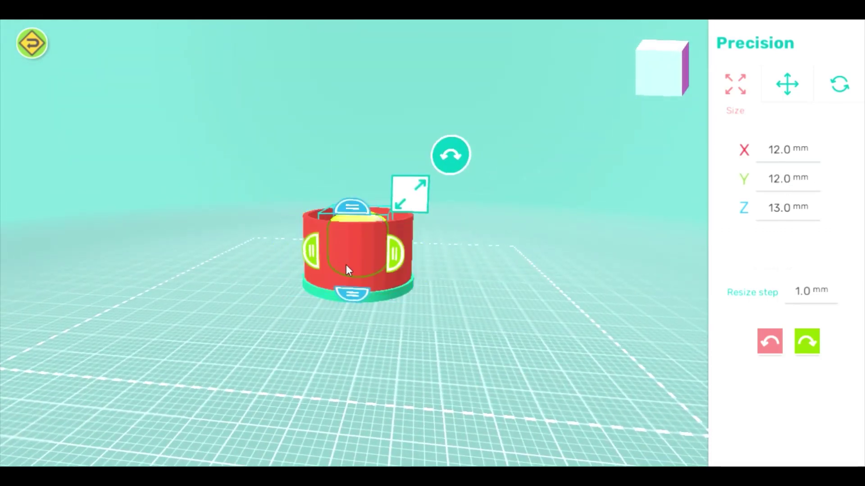
- Set the height of the pale yellow capsule inside the red cup to 12 mm
click(346, 263)
click(377, 219)
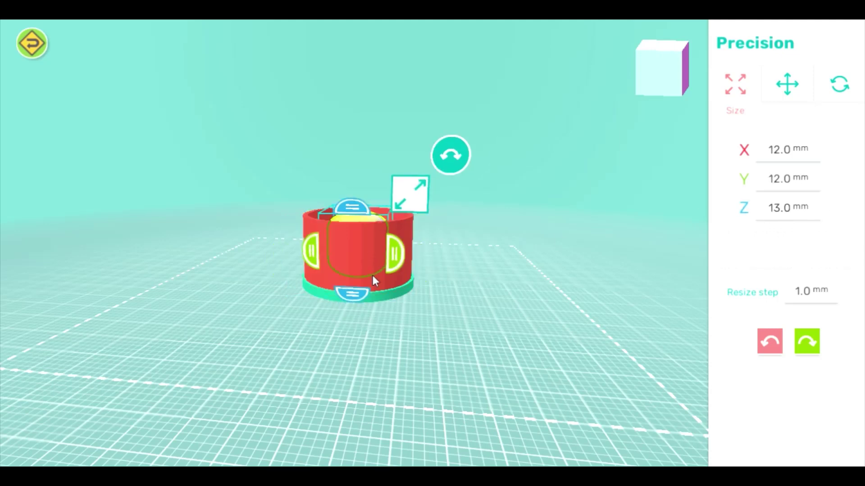
click(373, 280)
click(369, 218)
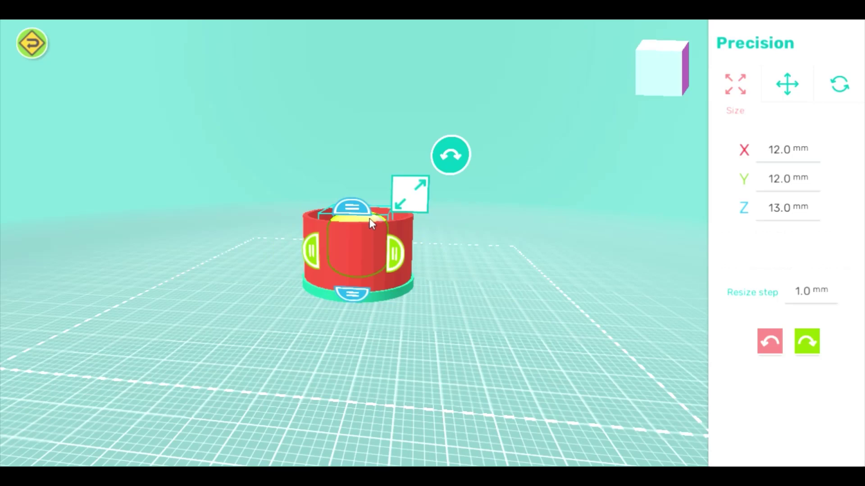
click(781, 212)
text(12)
key(Return)
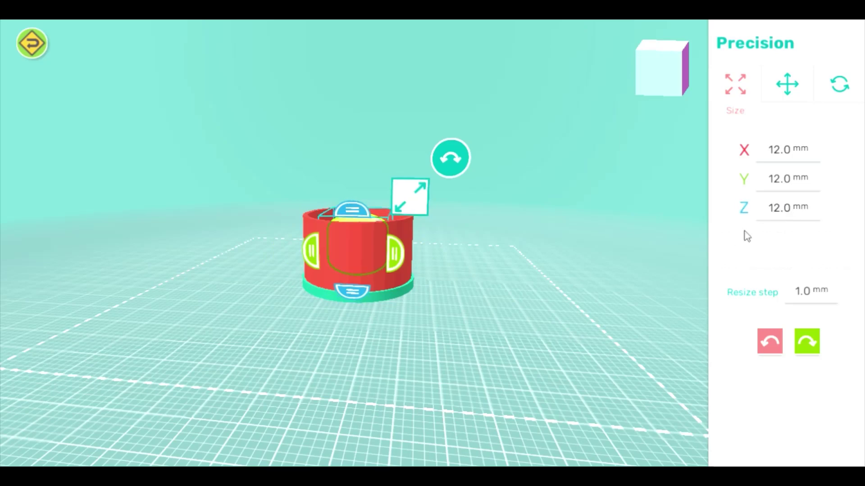
click(582, 274)
- Move the capsule into the cup's side wall at X 8.0 mm and lower it to Z 1.3 mm
drag(582, 270, 465, 299)
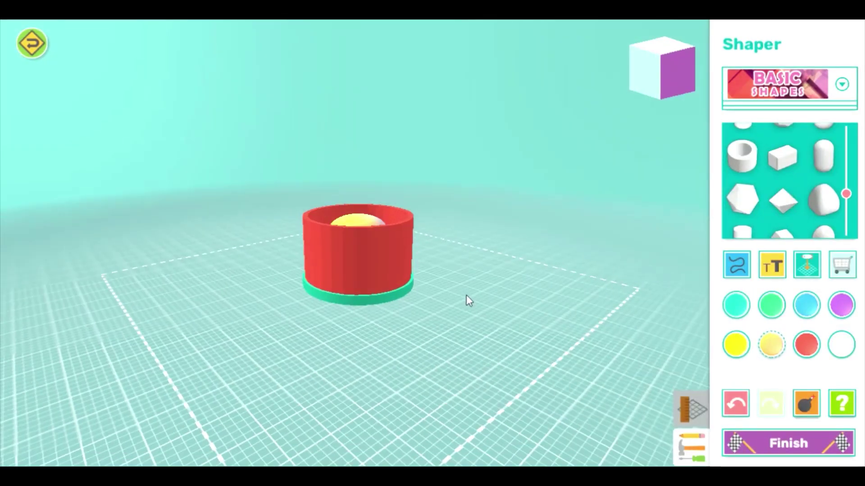
click(358, 223)
click(334, 313)
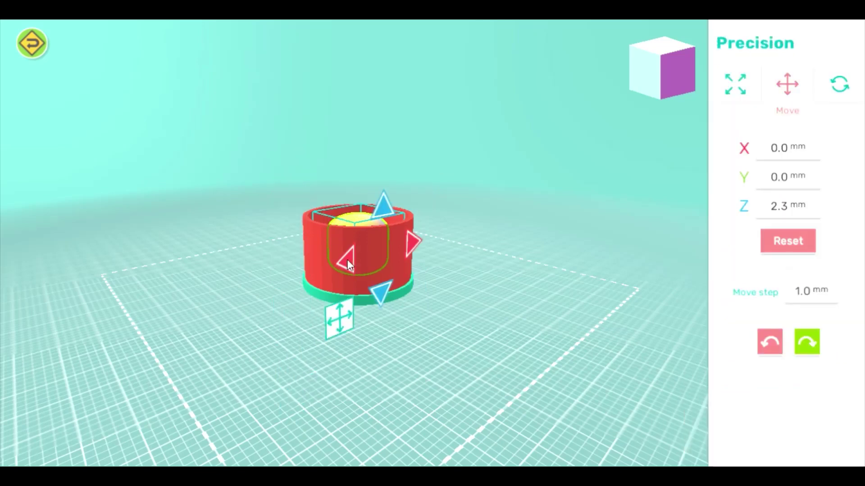
drag(347, 259, 307, 279)
drag(423, 329, 523, 306)
click(349, 304)
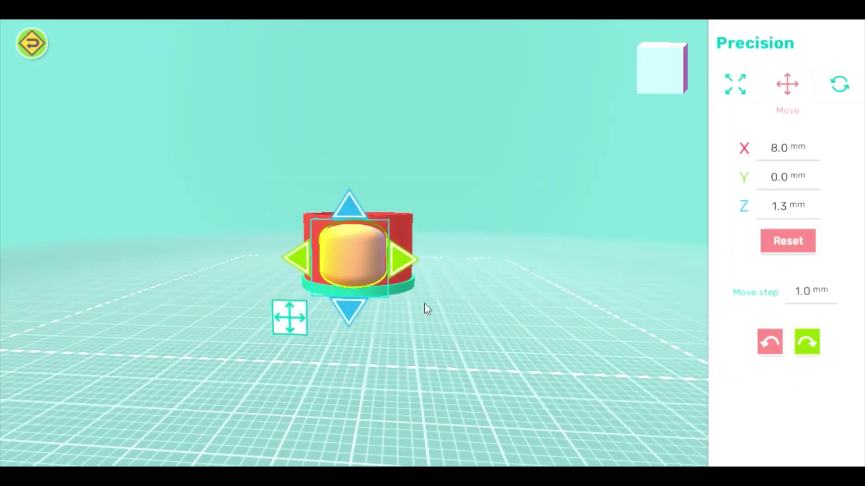
click(424, 304)
drag(424, 304, 456, 318)
click(371, 263)
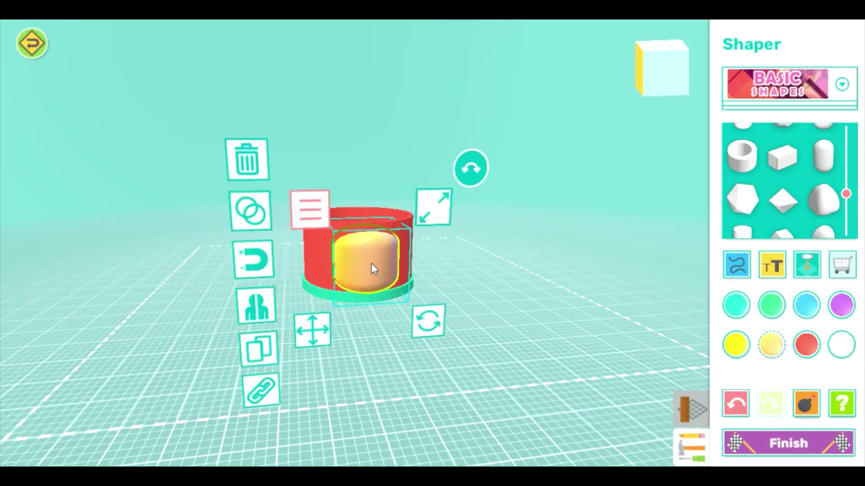
click(253, 215)
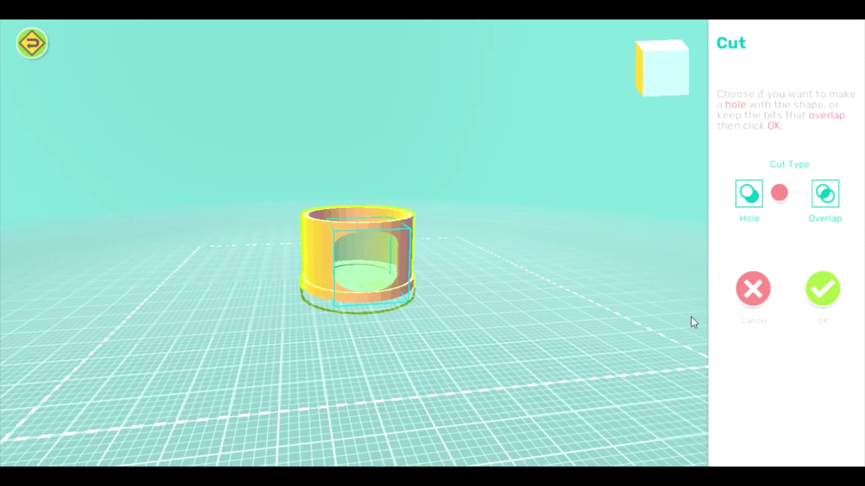
click(753, 293)
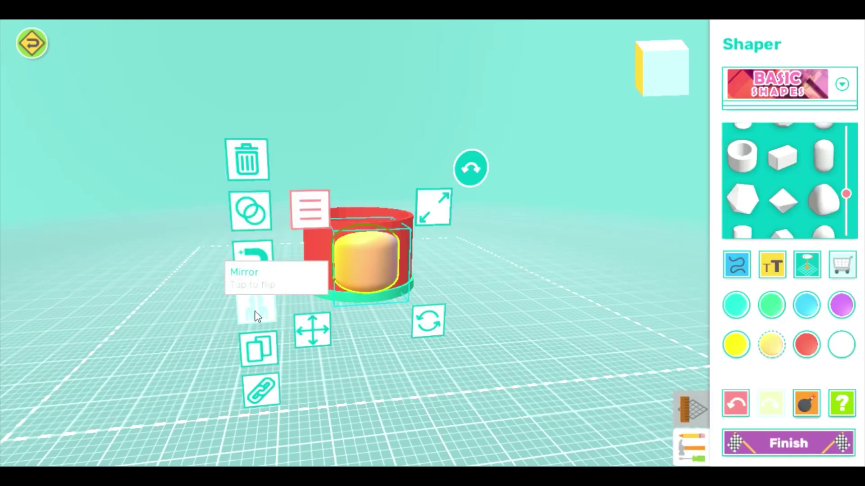
- Copy the capsule and place the copy beside the first one, overlapping the cup's wall
click(255, 344)
drag(454, 255, 395, 319)
click(331, 339)
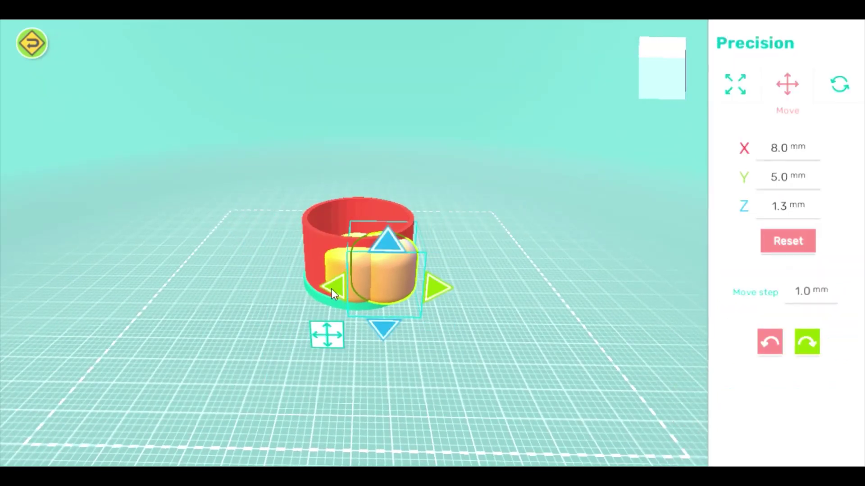
drag(331, 292, 435, 389)
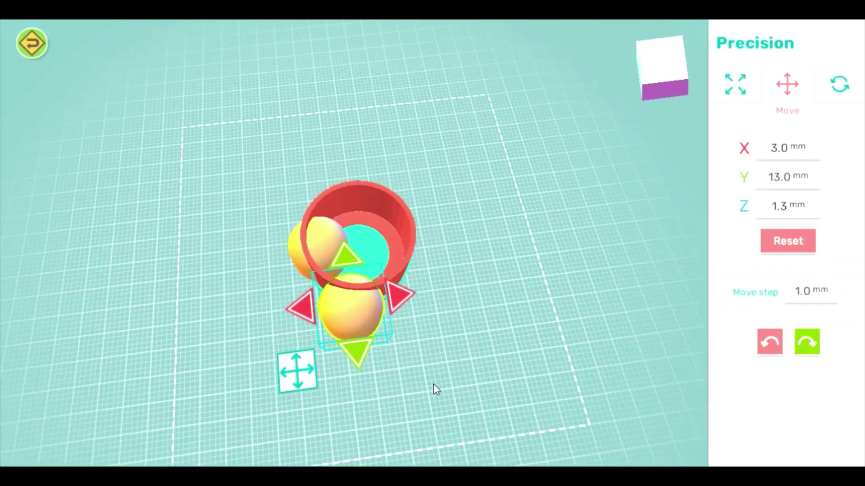
drag(347, 261, 411, 414)
click(505, 250)
- Copy the second capsule and move this third one along the cup's wall to X -8.0 mm, Y 7.0 mm
click(356, 278)
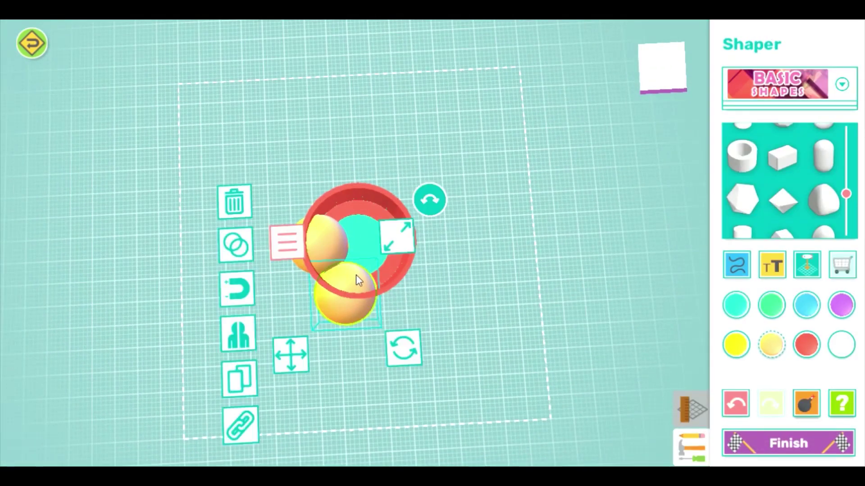
click(239, 378)
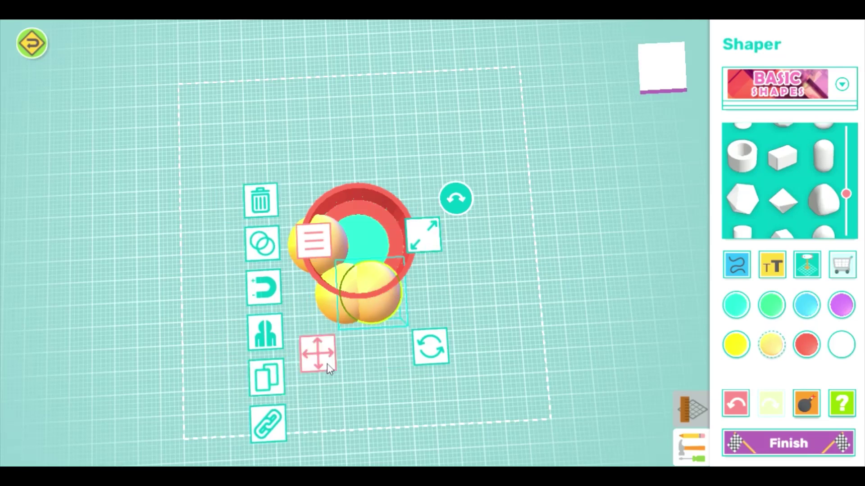
click(318, 354)
drag(417, 289, 450, 209)
drag(405, 242, 394, 217)
click(366, 284)
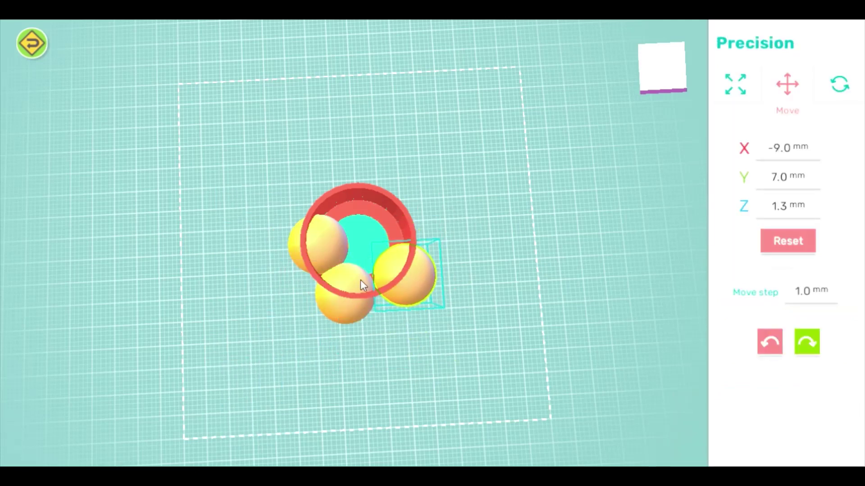
drag(360, 276, 359, 280)
click(441, 226)
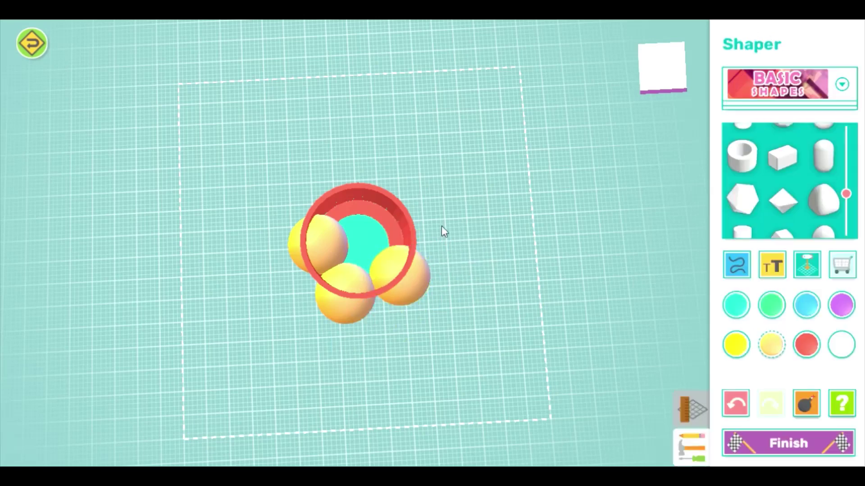
- Adjust the third capsule's position on the cup wall to X -9.0 mm, Y 6.0 mm
drag(441, 226, 458, 107)
click(404, 255)
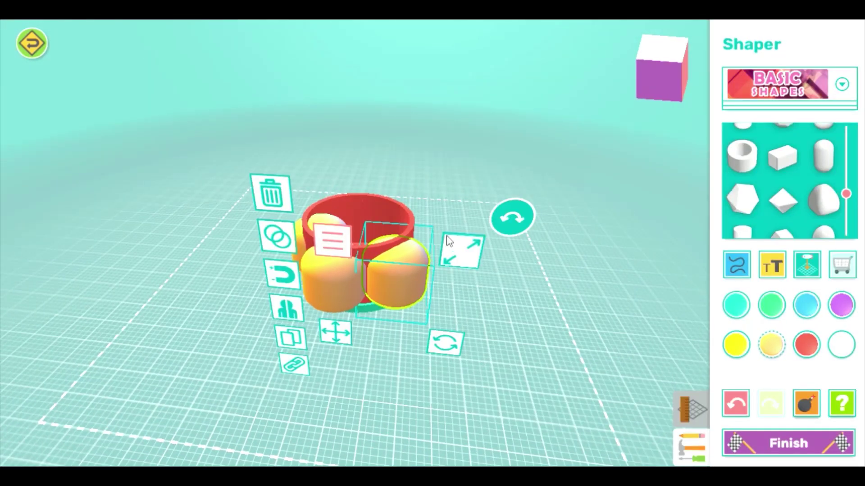
click(336, 331)
drag(434, 219, 439, 266)
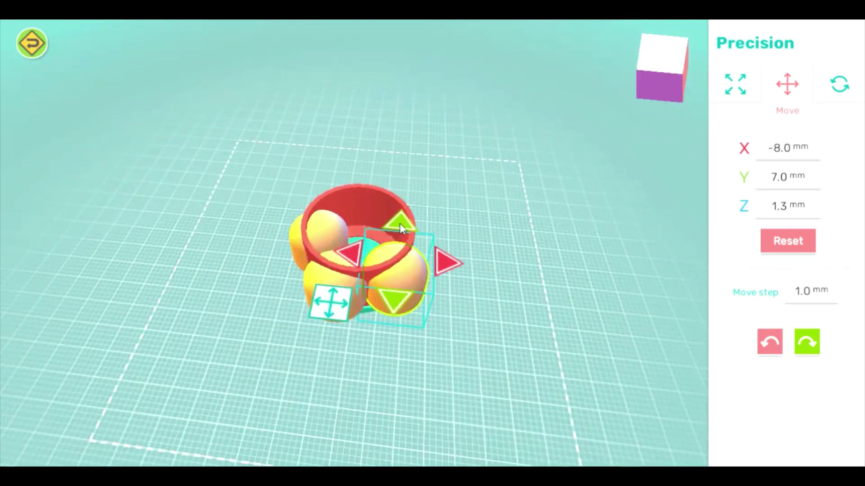
drag(398, 223, 440, 282)
drag(457, 185, 284, 201)
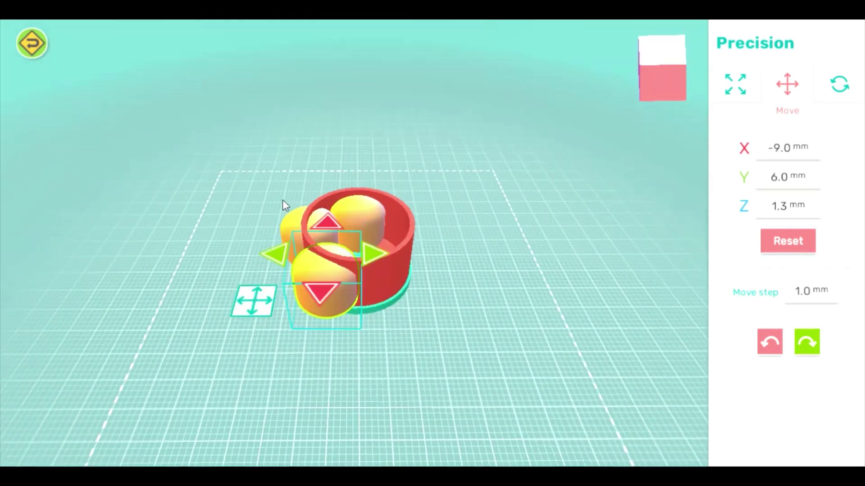
click(439, 295)
- Copy the third capsule and place this fourth one on the cup's wall at X -7.0 mm, Y -6.0 mm
drag(439, 295, 398, 353)
click(308, 292)
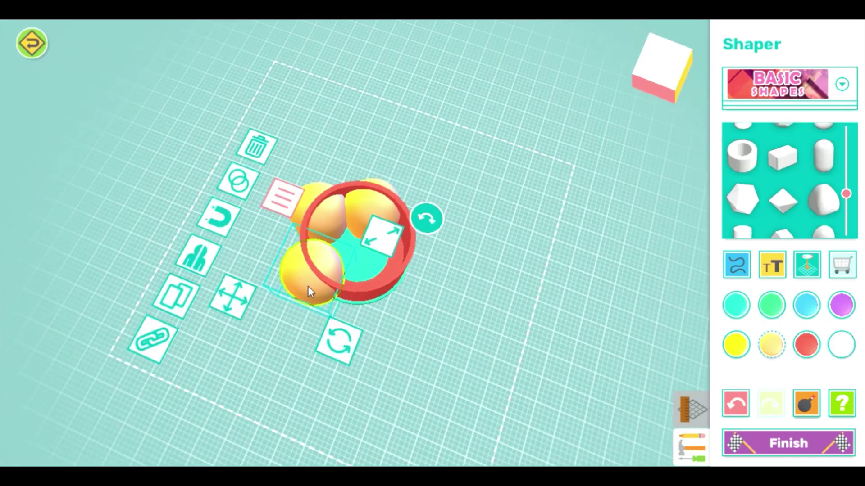
click(366, 307)
click(256, 311)
drag(255, 324, 426, 294)
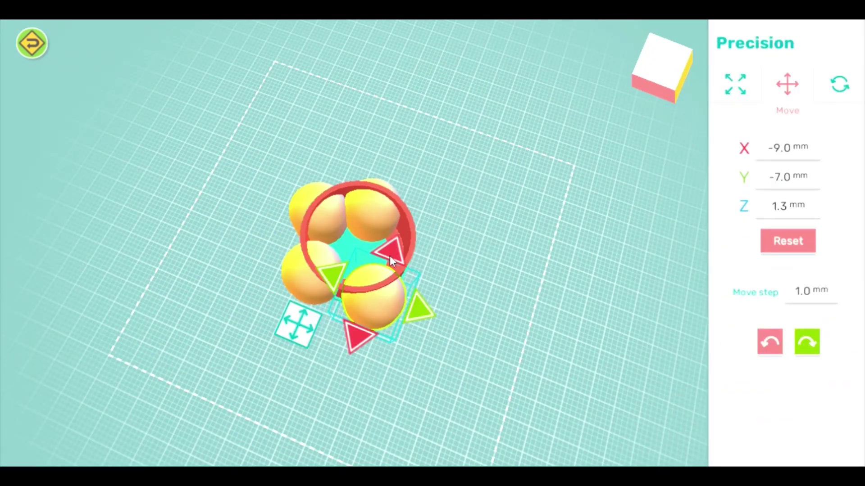
click(390, 246)
click(391, 246)
click(332, 263)
- Copy the fourth capsule and move the fifth one into the remaining gap to complete the ring around the cup's wall
drag(432, 308, 351, 305)
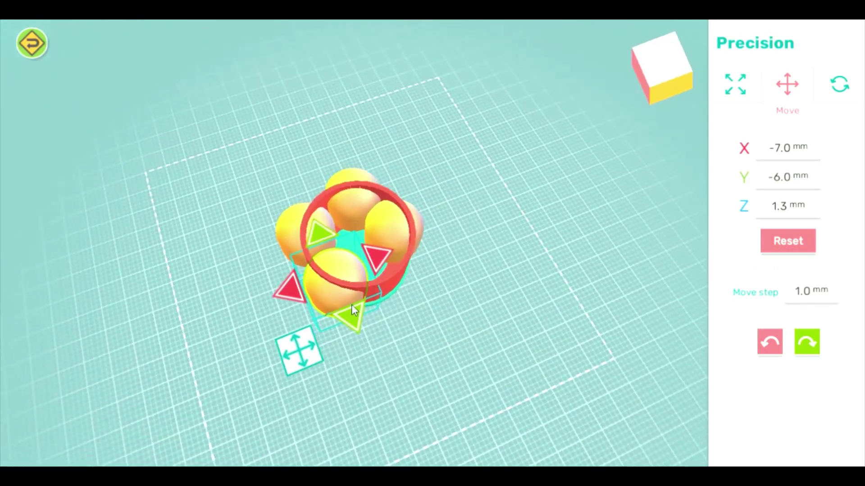
click(334, 296)
click(250, 393)
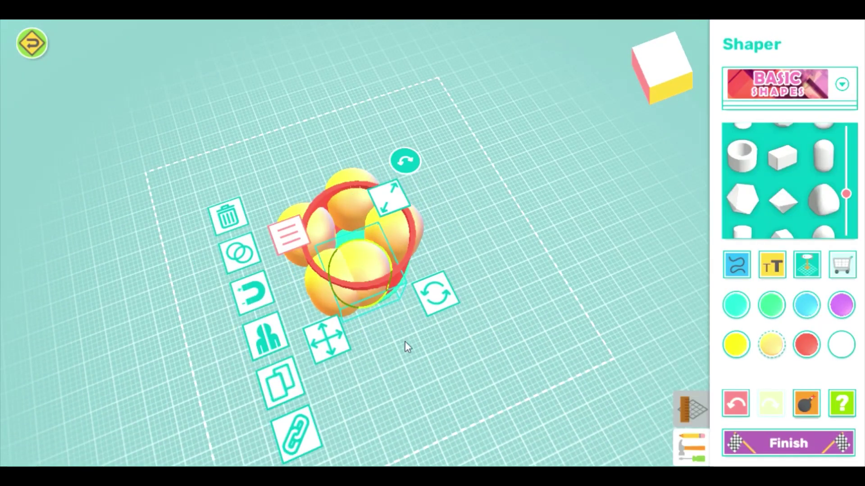
click(325, 351)
drag(407, 246, 286, 273)
click(461, 263)
click(421, 223)
click(466, 292)
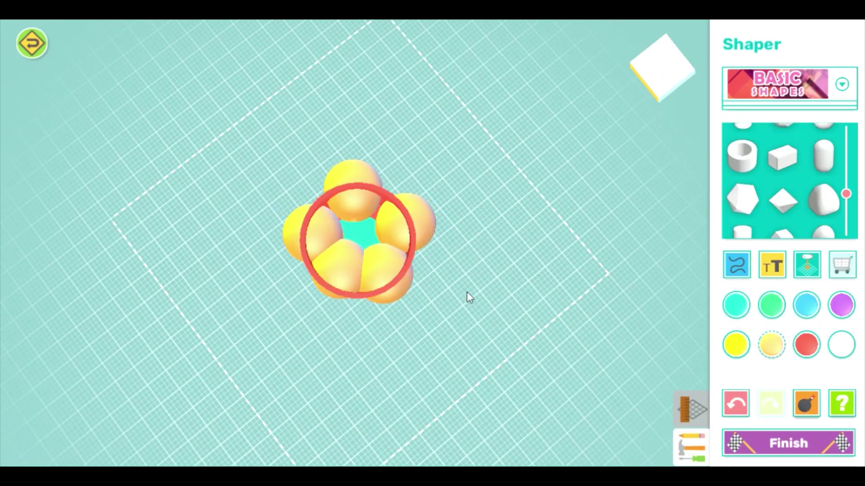
- Undo the last edit to the capsules
drag(466, 292, 395, 352)
key(ctrl+z)
click(396, 352)
- Select all five capsules and cut them out of the red cup and its base as a hole
click(355, 310)
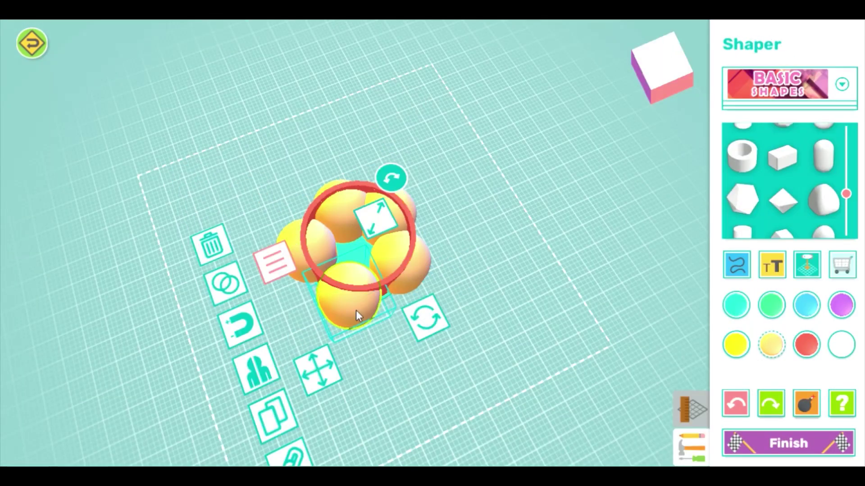
shift+click(412, 259)
shift+click(401, 200)
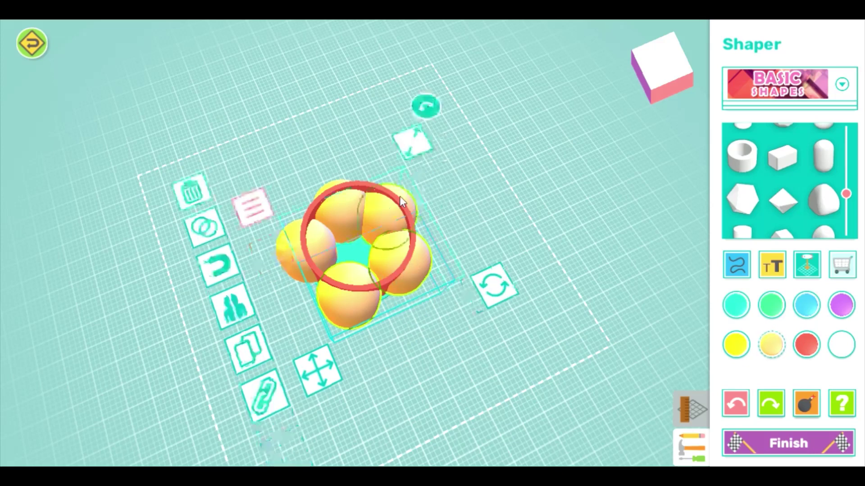
shift+click(338, 209)
shift+click(290, 248)
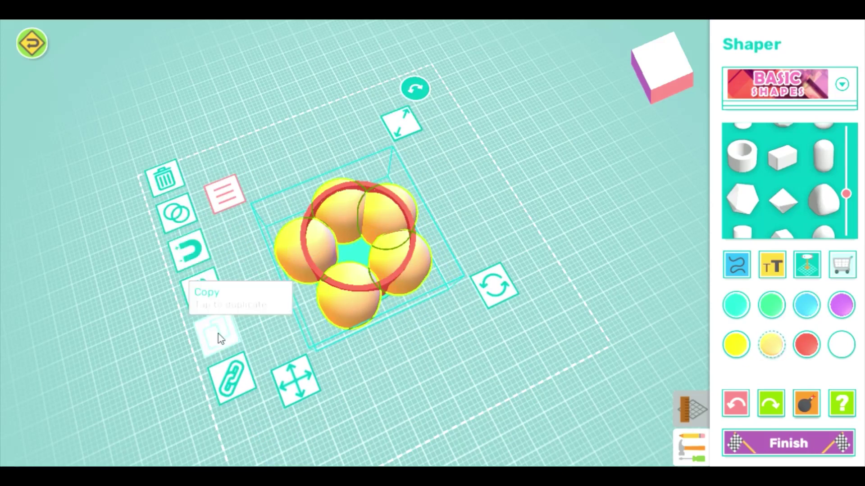
click(177, 231)
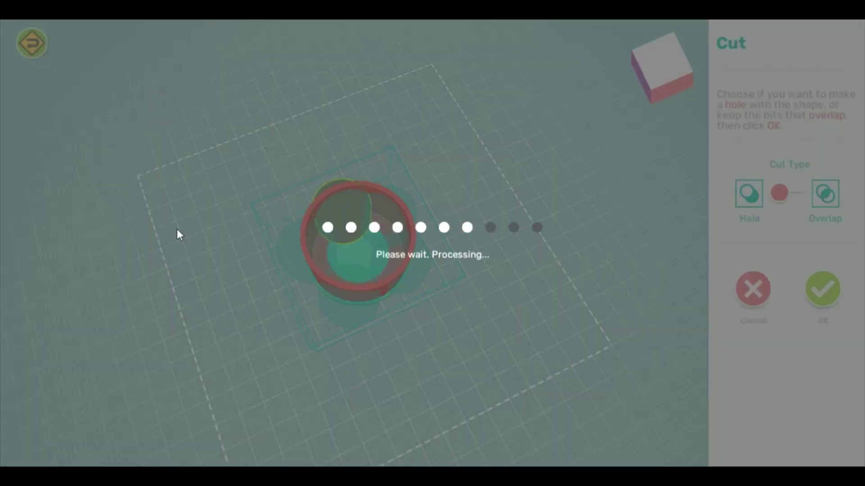
click(822, 290)
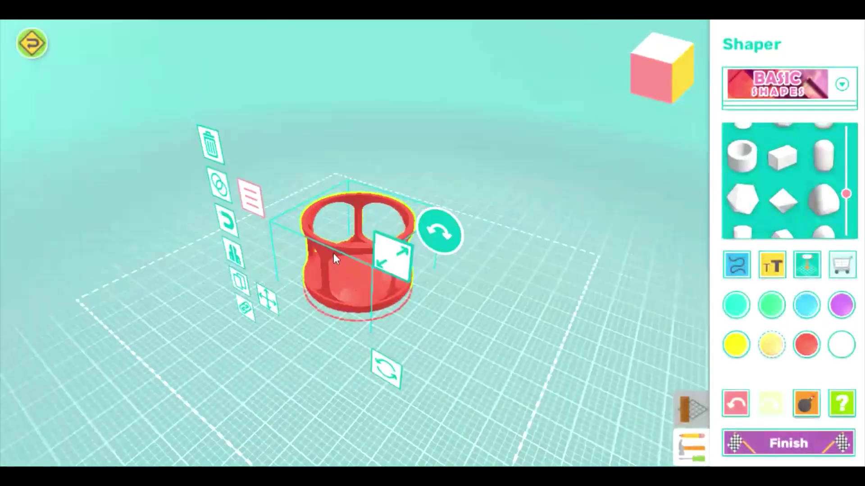
- Inspect the cup's five side openings and duplicate the whole red cup
drag(333, 253, 506, 237)
click(506, 237)
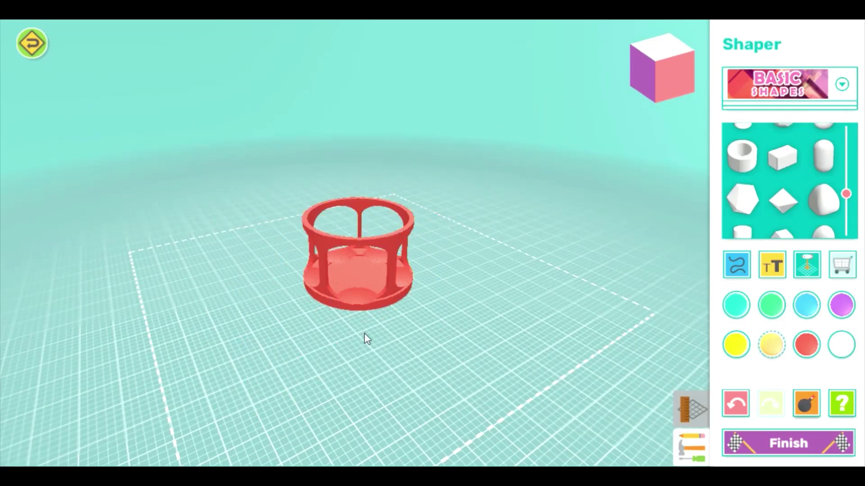
drag(364, 334, 408, 283)
drag(432, 298, 457, 311)
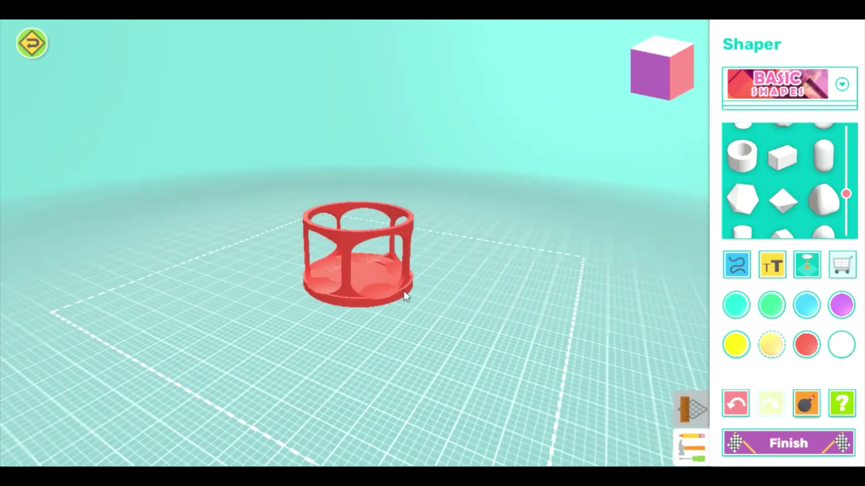
click(361, 293)
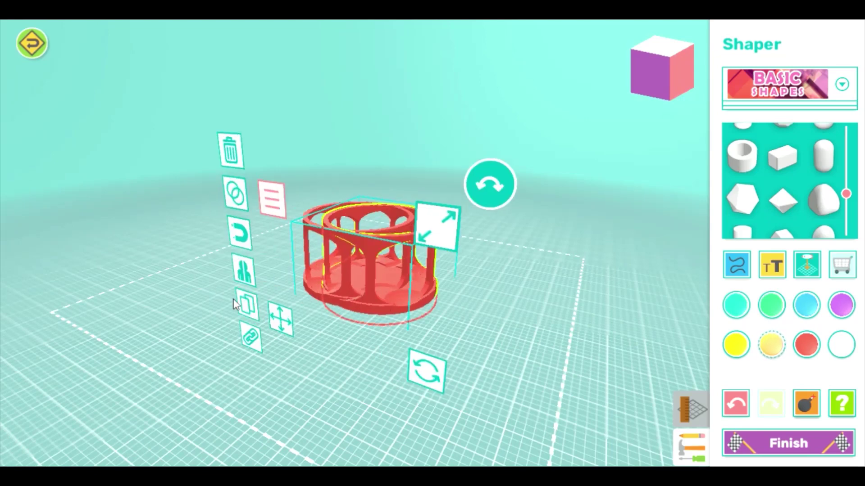
- Shift one of the two red cups along the X axis to -6.0 mm, in line with the other
drag(429, 321, 384, 268)
click(332, 281)
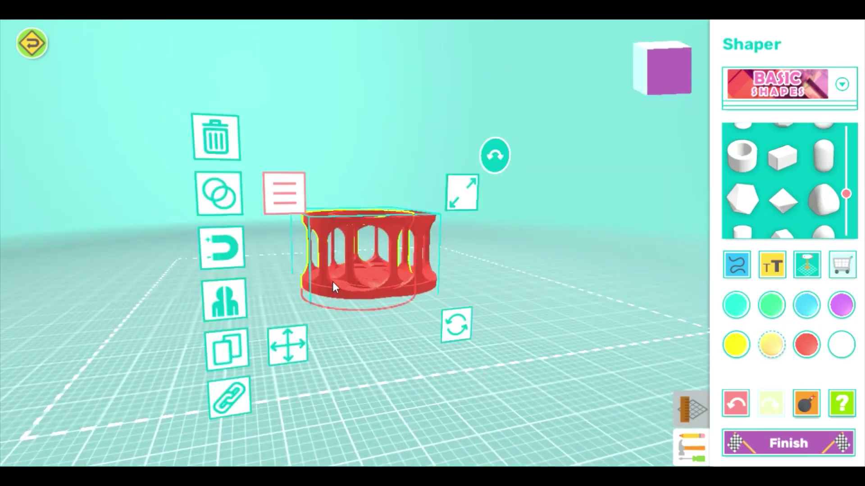
click(291, 345)
click(455, 261)
drag(454, 258, 339, 249)
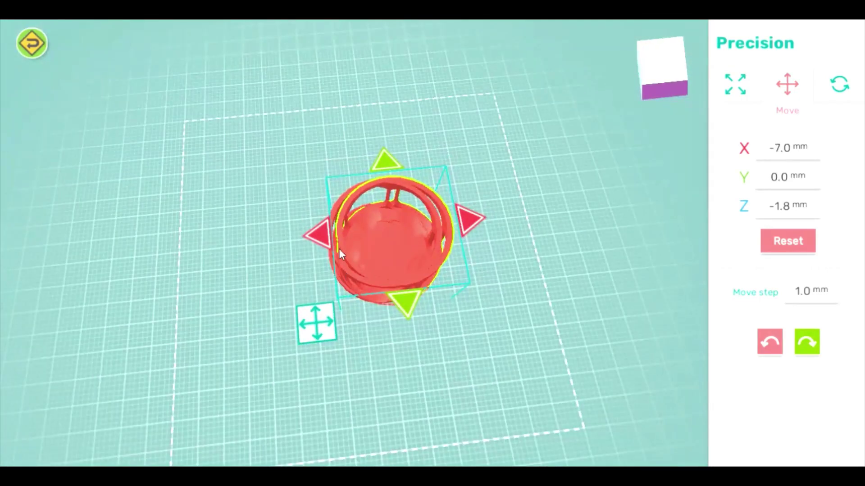
click(316, 236)
- Stack the selected cup on top of the other one at Z 13.2 mm, with Y at 1.0 mm
drag(468, 298, 465, 154)
drag(398, 198, 398, 96)
mouse_move(492, 222)
mouse_down()
mouse_move(539, 325)
mouse_move(500, 225)
mouse_move(609, 303)
mouse_move(626, 268)
mouse_move(506, 230)
mouse_up()
click(399, 229)
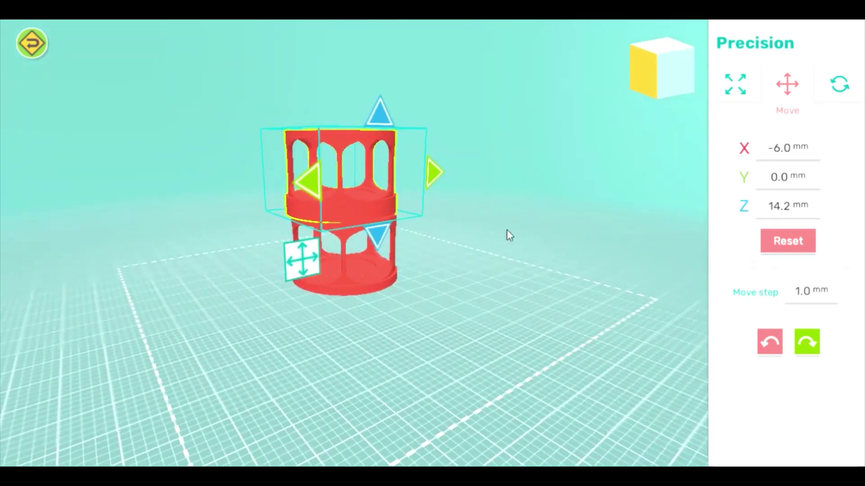
click(426, 172)
drag(456, 265, 396, 243)
drag(368, 115, 372, 134)
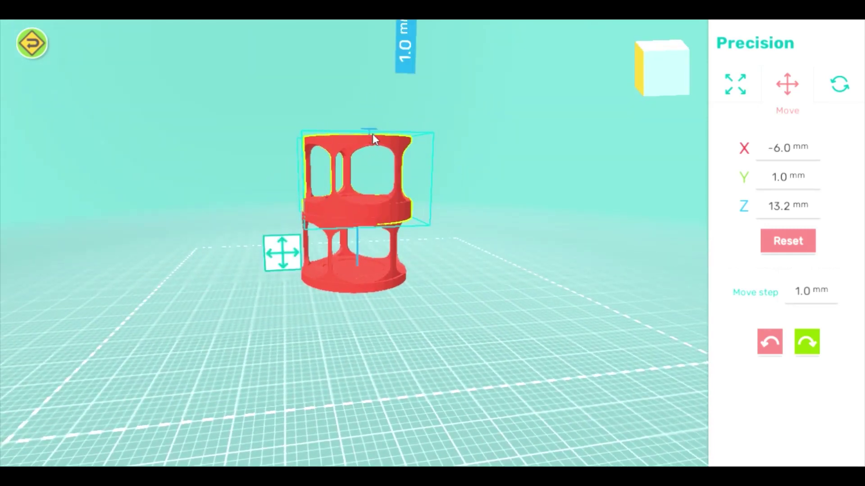
- Recolour the lower of the two stacked red cups turquoise
drag(435, 187, 431, 187)
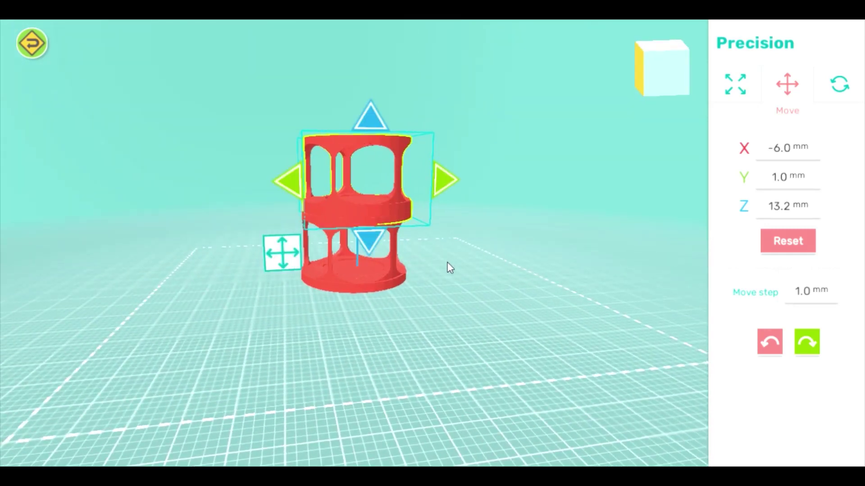
click(446, 268)
drag(443, 268, 399, 314)
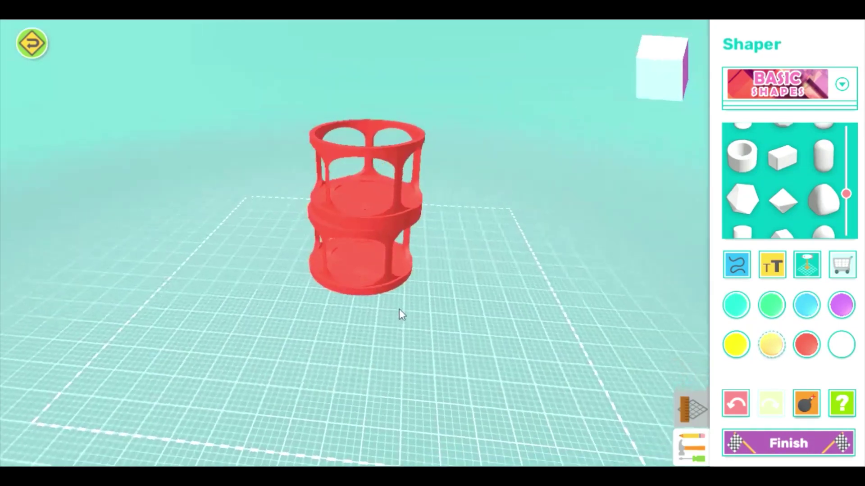
click(333, 250)
click(734, 306)
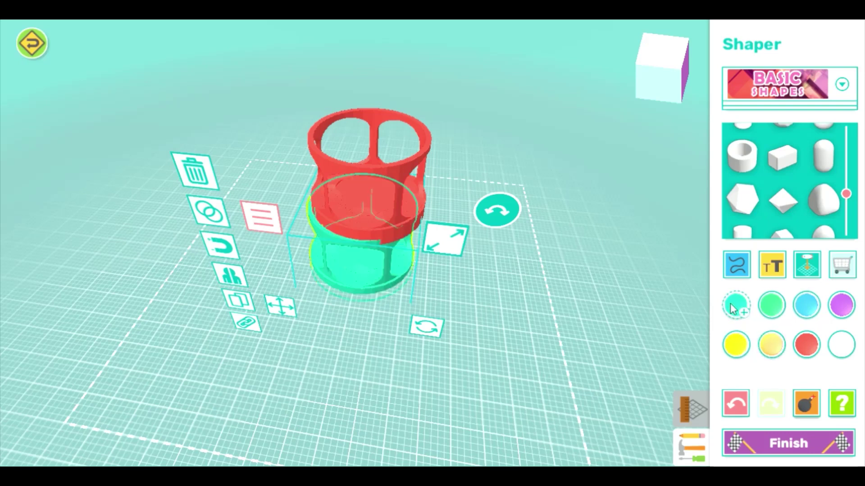
click(552, 304)
- Nudge the upper red cup sideways to line it up with the turquoise cup below
click(372, 225)
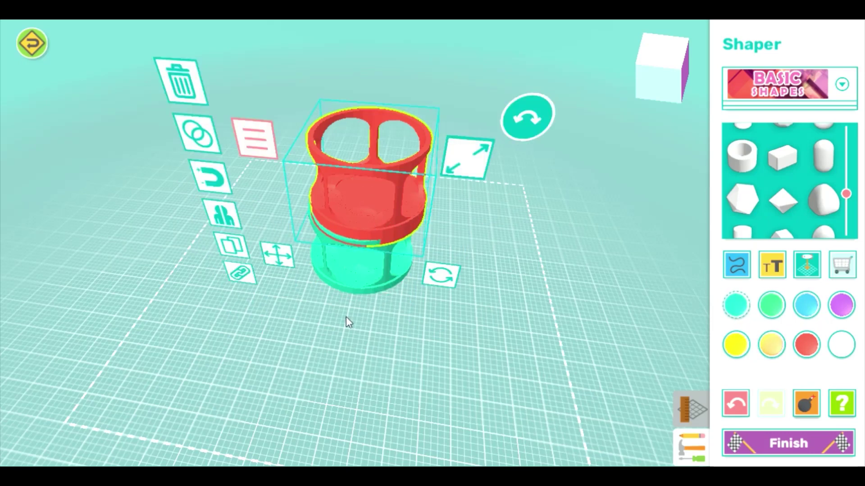
click(345, 317)
click(373, 237)
drag(468, 271, 479, 271)
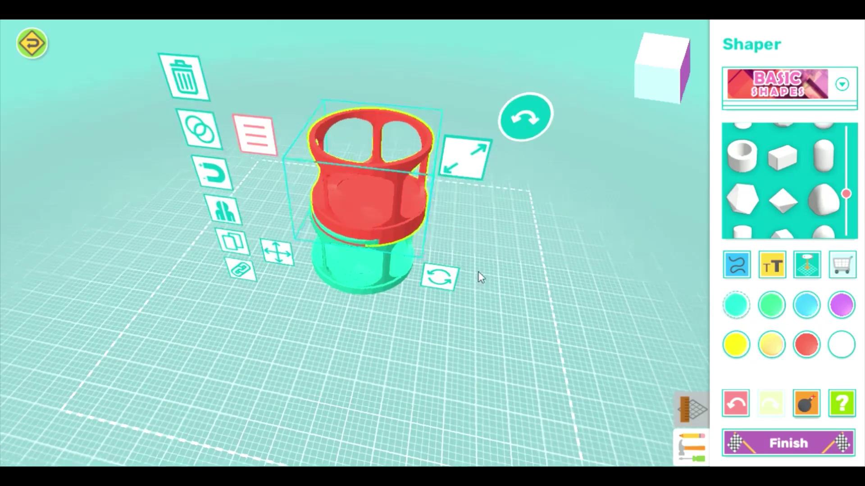
click(291, 254)
click(414, 230)
click(357, 239)
click(270, 253)
drag(356, 332, 372, 188)
click(364, 230)
click(504, 354)
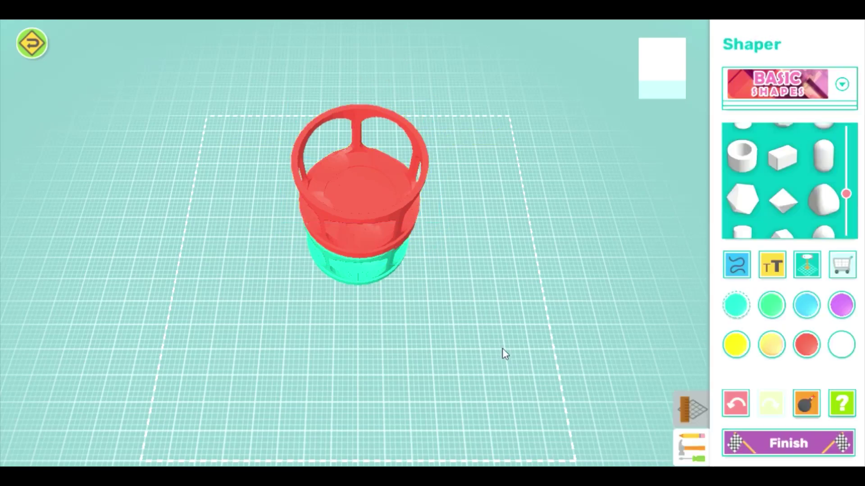
drag(504, 354, 701, 243)
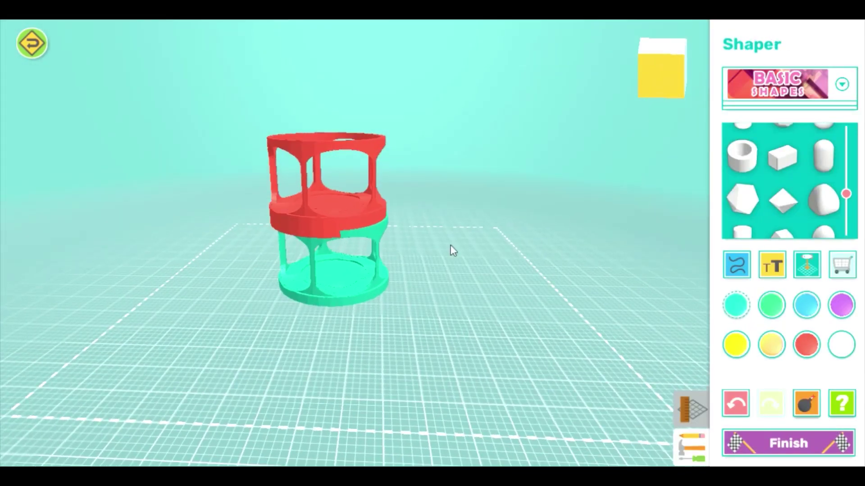
- Fine-adjust the upper red cup's position so that it sits squarely on the turquoise cup's rim
click(344, 215)
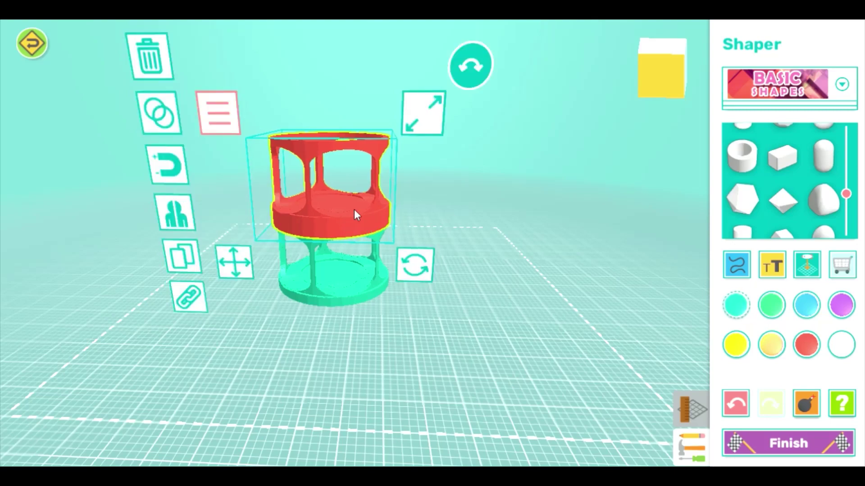
click(479, 236)
drag(479, 236, 342, 215)
click(341, 215)
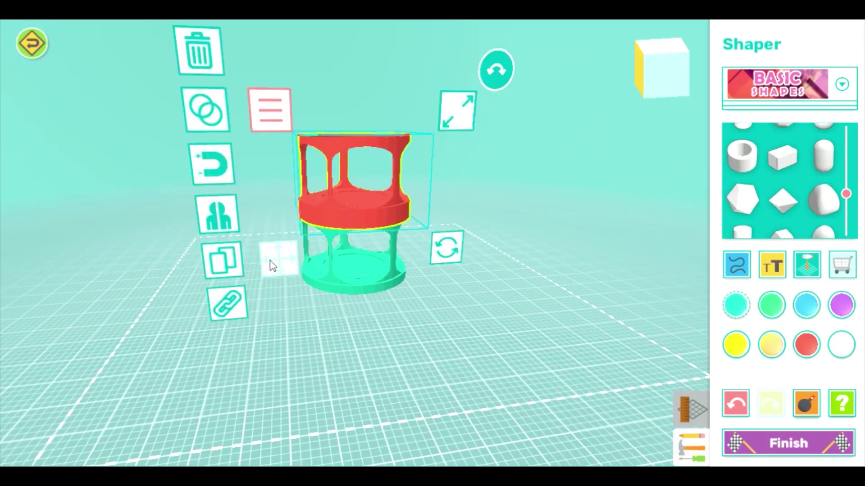
click(441, 245)
drag(456, 191, 488, 175)
mouse_move(438, 119)
mouse_down()
mouse_move(439, 109)
mouse_move(445, 120)
mouse_up()
click(498, 241)
drag(498, 241, 513, 201)
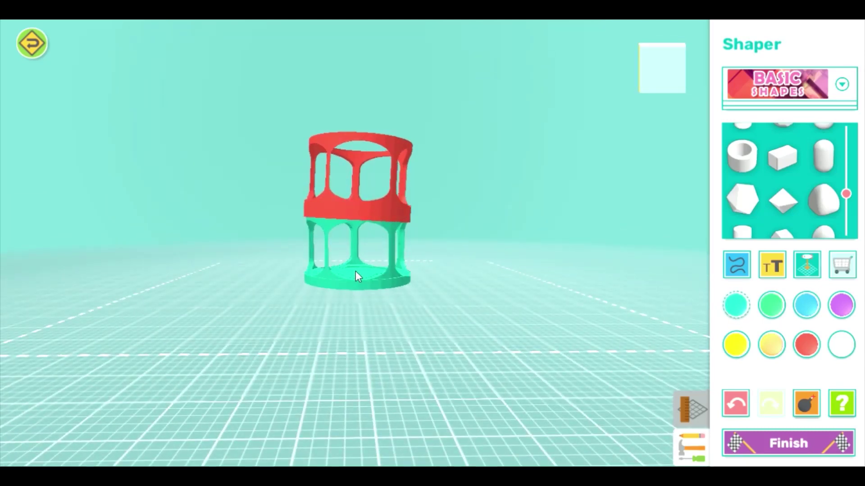
- Duplicate the upper red cup and stack the copy on top as a third tier at Y 0.2 mm, Z 27.2 mm
click(356, 208)
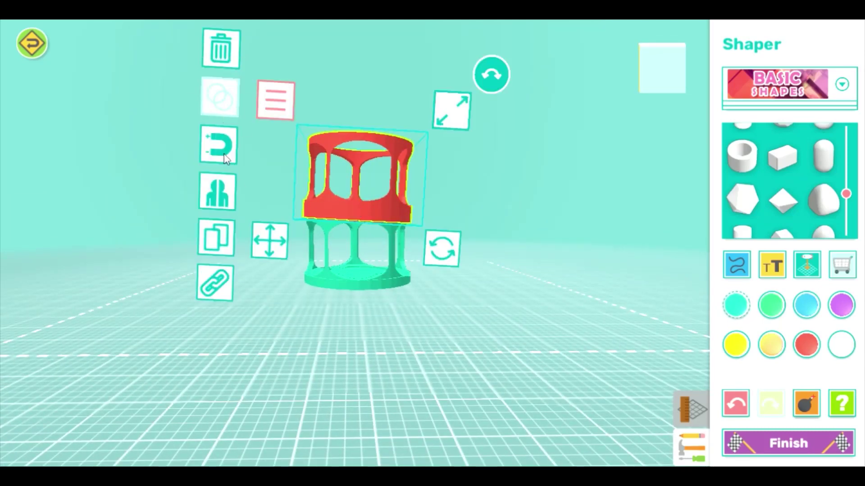
click(220, 239)
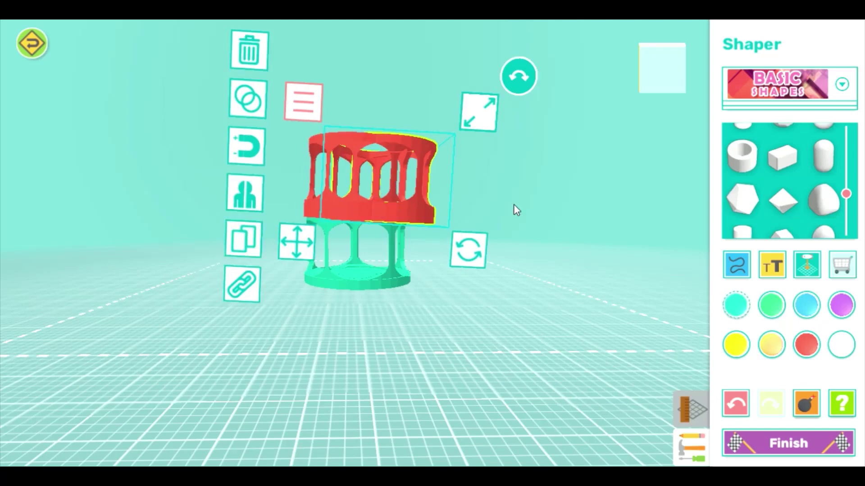
drag(514, 204, 511, 252)
click(297, 259)
drag(405, 149, 387, 40)
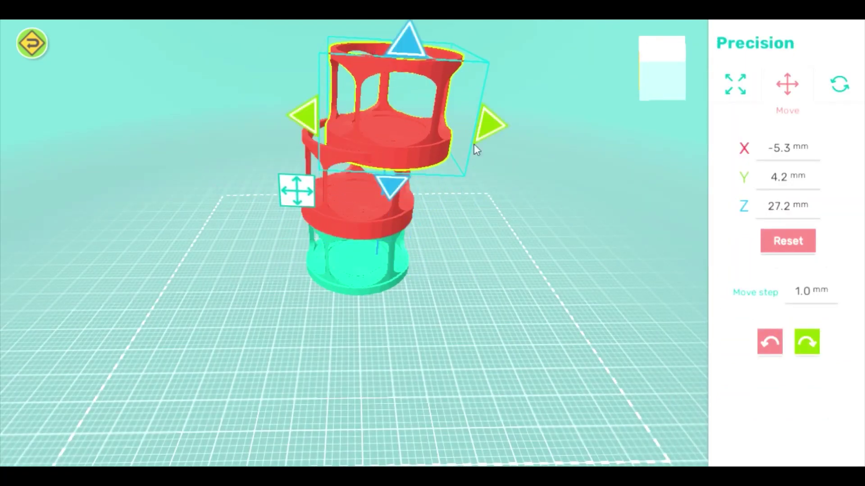
drag(475, 142, 463, 111)
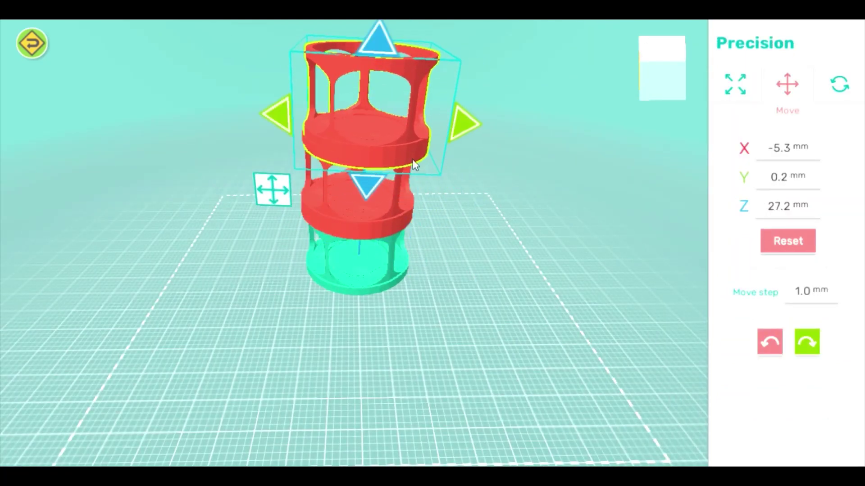
- Recolour the middle cup of the tower bright yellow
click(401, 202)
click(659, 220)
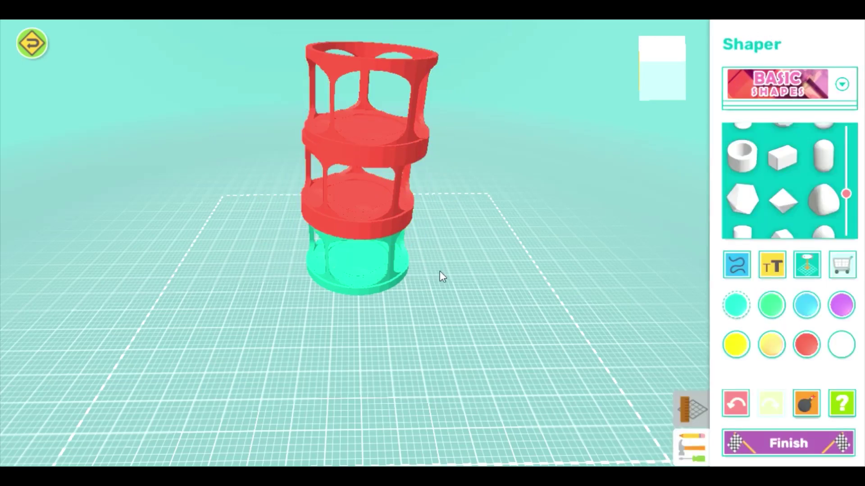
click(737, 345)
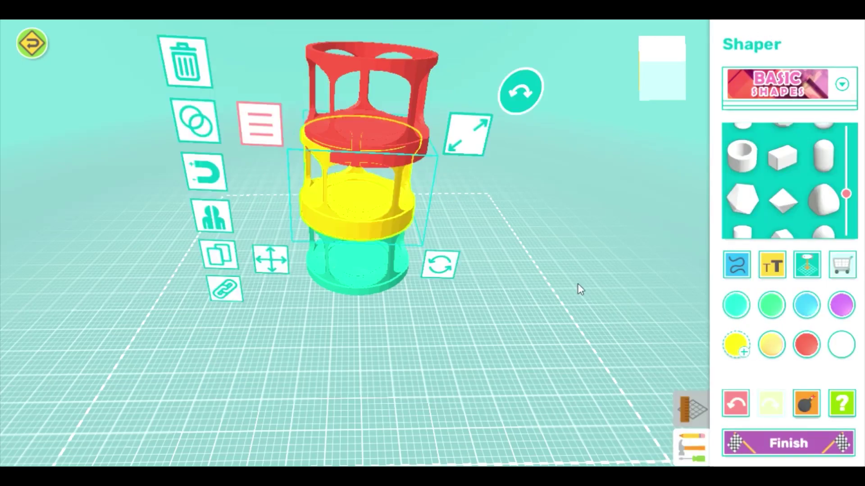
mouse_move(577, 283)
mouse_down()
mouse_move(573, 223)
mouse_move(578, 271)
mouse_up()
drag(553, 218, 552, 226)
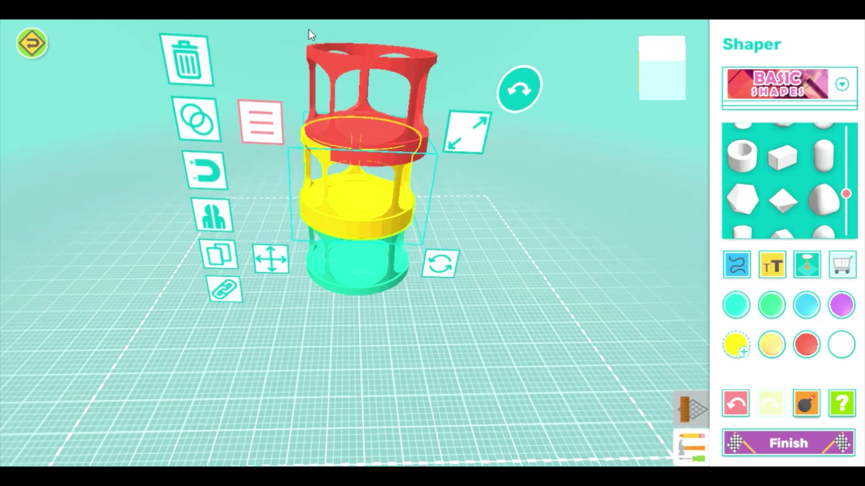
- Move the top red cup to Y -0.8 mm and Z 29.5 mm so it rests on the yellow cup
click(314, 106)
click(267, 188)
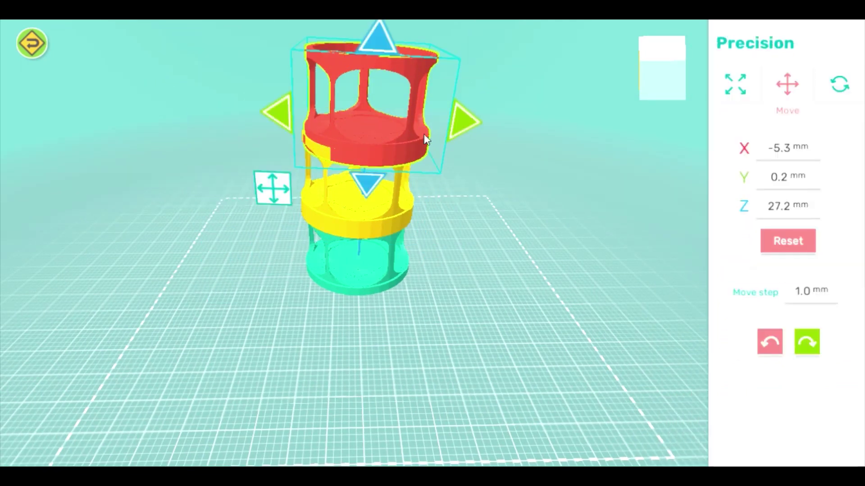
drag(424, 134, 393, 141)
drag(495, 195, 492, 174)
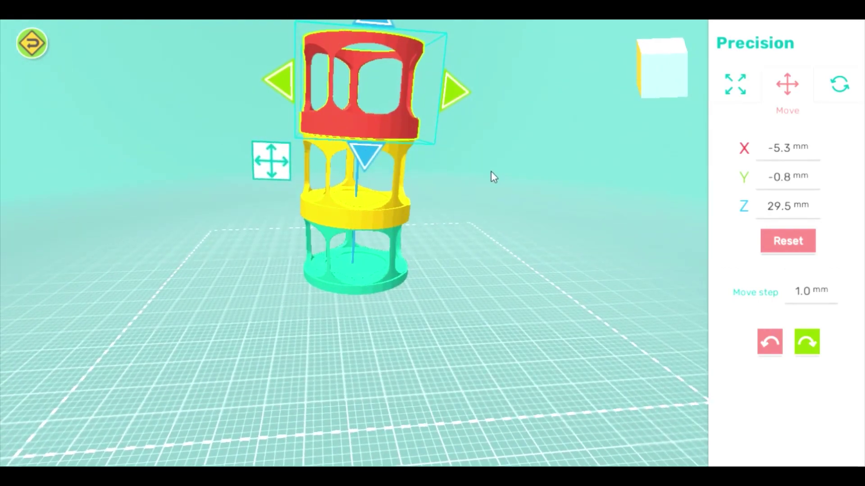
click(380, 134)
- Recolour the top cup of the tower turquoise to match the bottom one
click(379, 129)
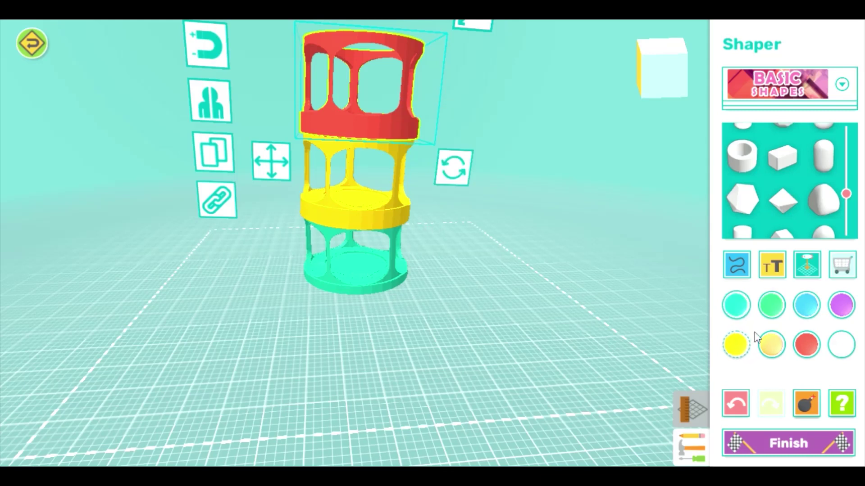
click(771, 344)
click(736, 305)
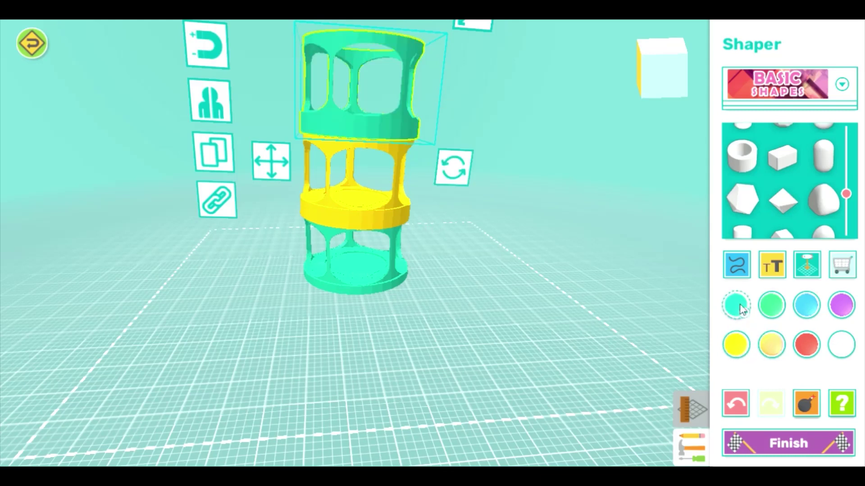
click(593, 349)
- Add a basic cylinder, reduce its height and move it down inside the bottom cup
drag(592, 349, 385, 285)
scroll(745, 206, down, 2)
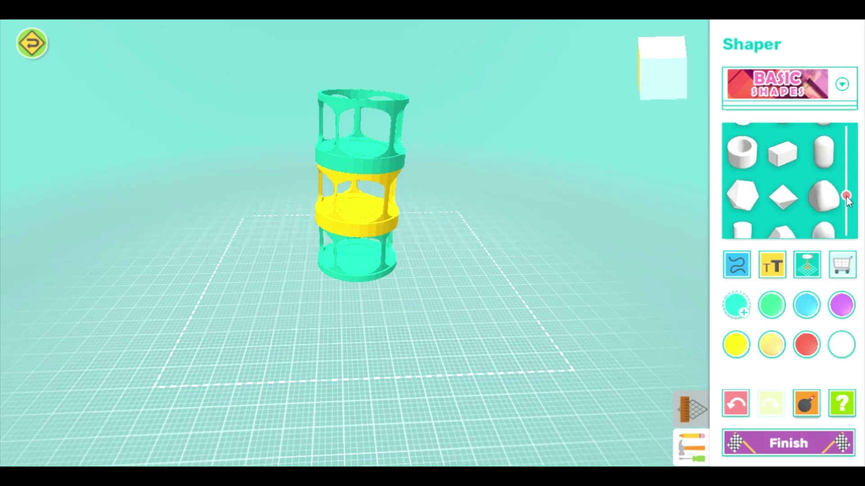
click(745, 203)
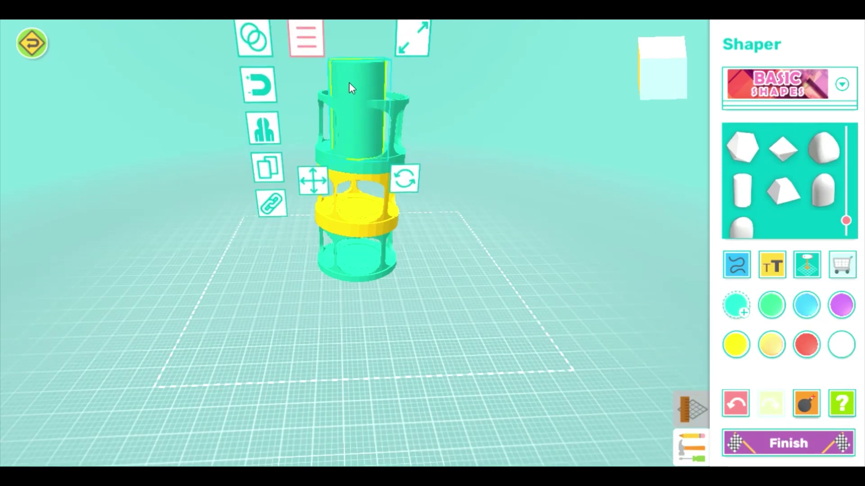
click(411, 39)
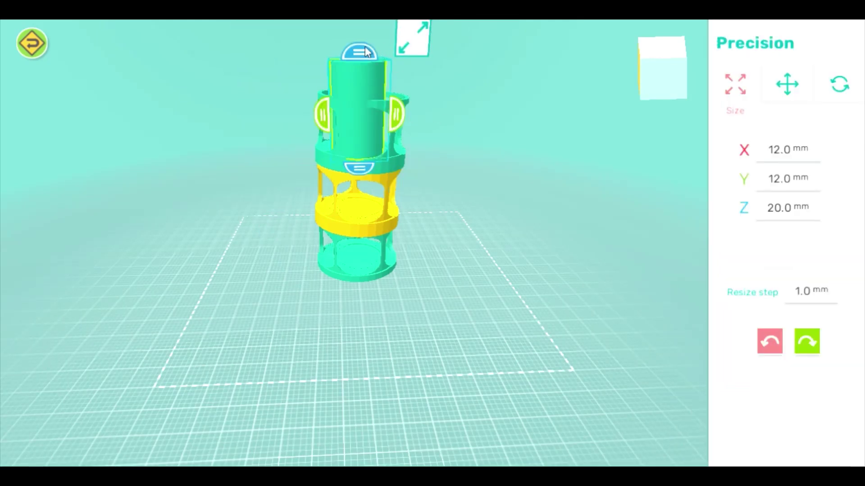
drag(359, 52, 534, 261)
click(411, 85)
click(312, 180)
click(459, 289)
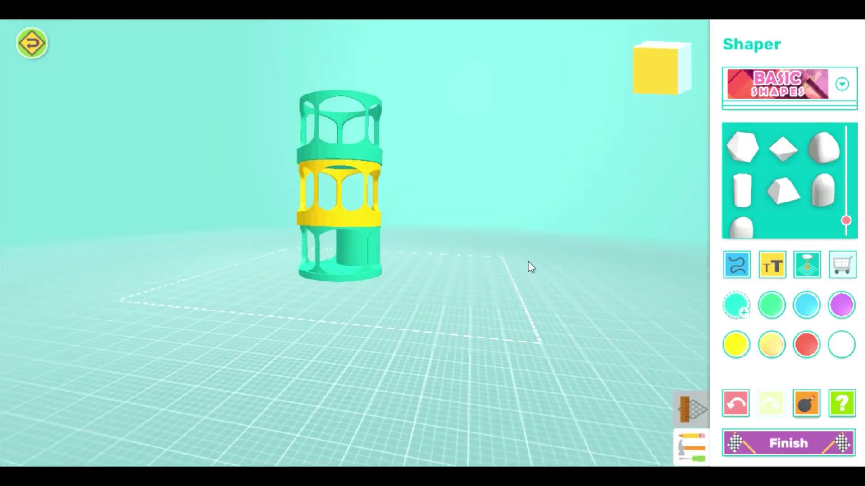
- Shift the cylinder toward the middle of the bottom cup and recolour it light orange
click(377, 251)
drag(377, 251, 353, 323)
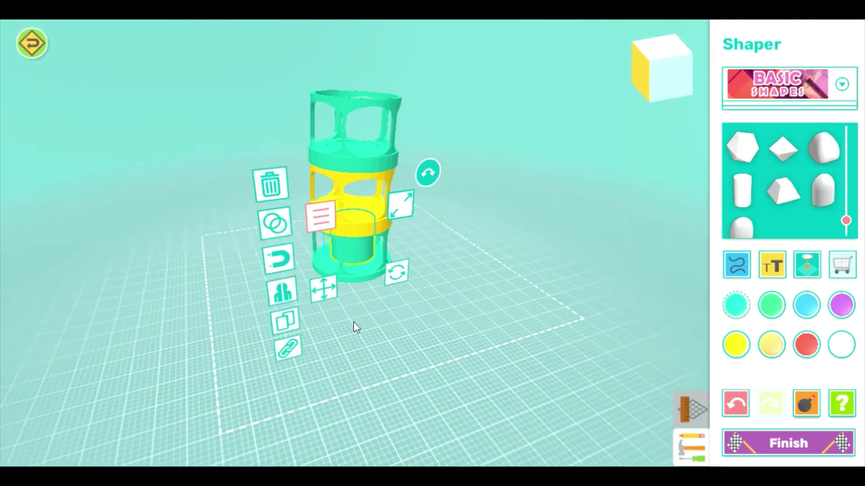
click(353, 322)
click(778, 353)
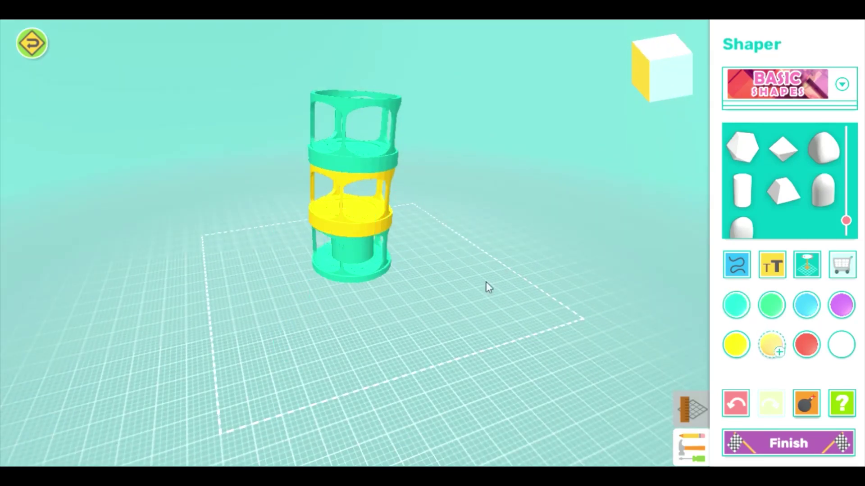
click(359, 255)
click(775, 356)
drag(457, 322, 493, 296)
click(493, 295)
- Duplicate the light orange cylinder and place the copy inside the yellow middle cup at Z 17.2 mm
scroll(382, 269, up, 4)
mouse_move(382, 269)
mouse_down()
mouse_move(299, 297)
mouse_move(17, 295)
mouse_up()
drag(156, 270, 338, 265)
click(338, 265)
click(238, 338)
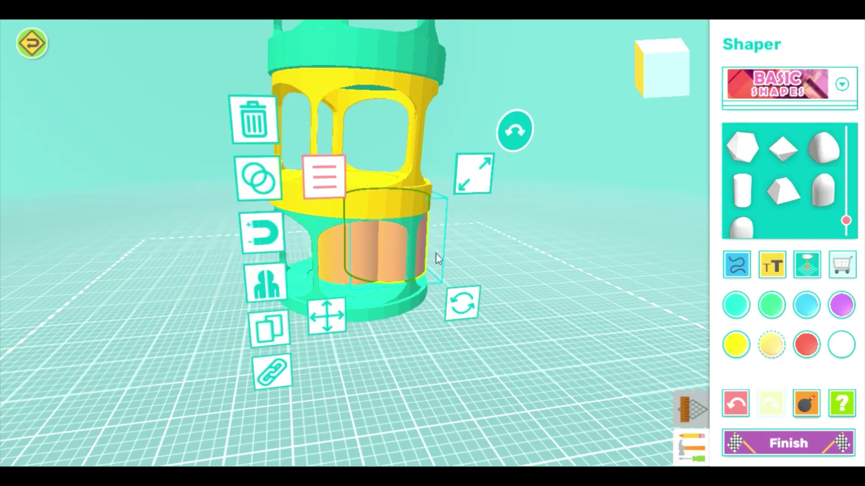
click(321, 326)
drag(399, 182, 383, 78)
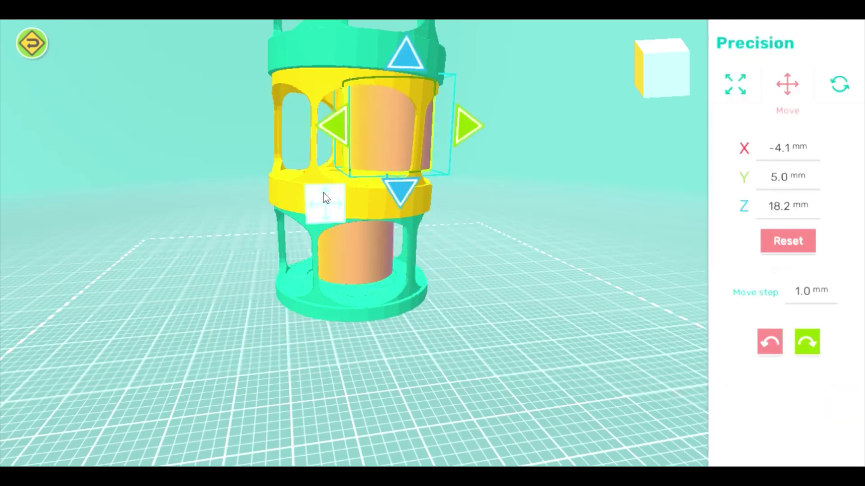
drag(321, 195, 293, 139)
drag(357, 57, 355, 79)
- Recolour the cylinder inside the yellow middle cup red
click(368, 140)
click(805, 345)
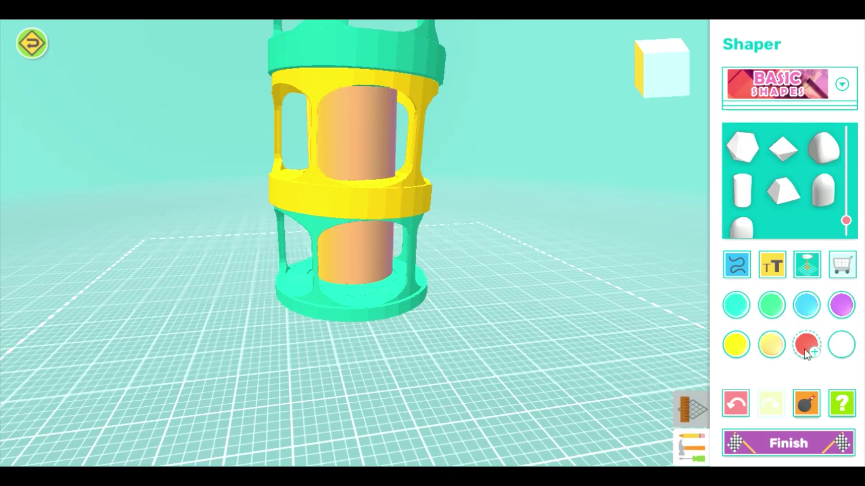
click(805, 345)
click(374, 173)
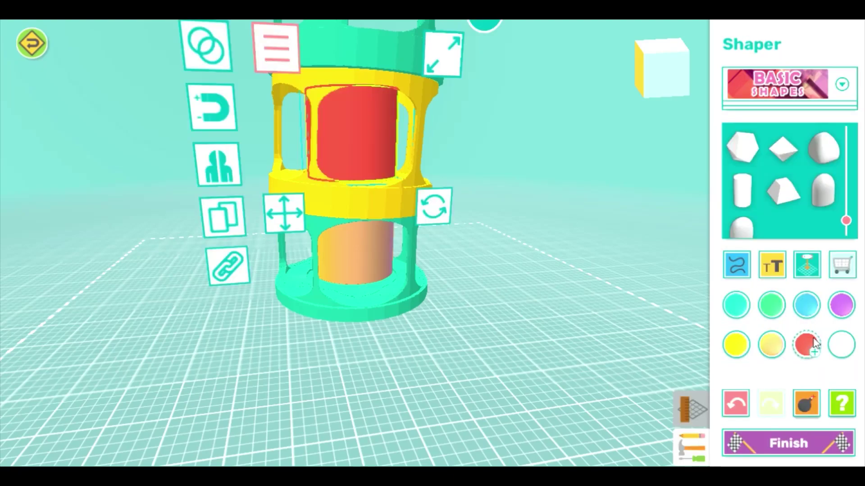
drag(533, 296, 517, 312)
click(517, 323)
- Duplicate the red cylinder and place the copy inside the top turquoise cup at Y 0.0 mm, Z 32.2 mm
scroll(518, 323, down, 3)
scroll(518, 312, down, 2)
click(371, 198)
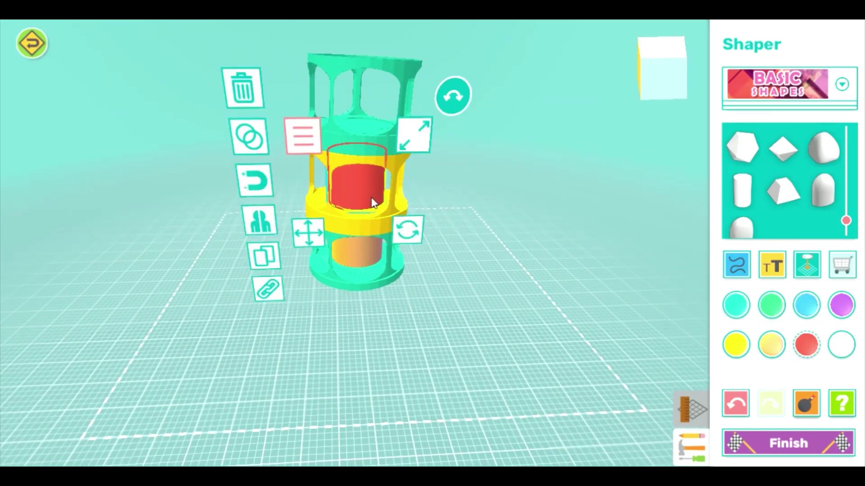
click(262, 253)
click(328, 239)
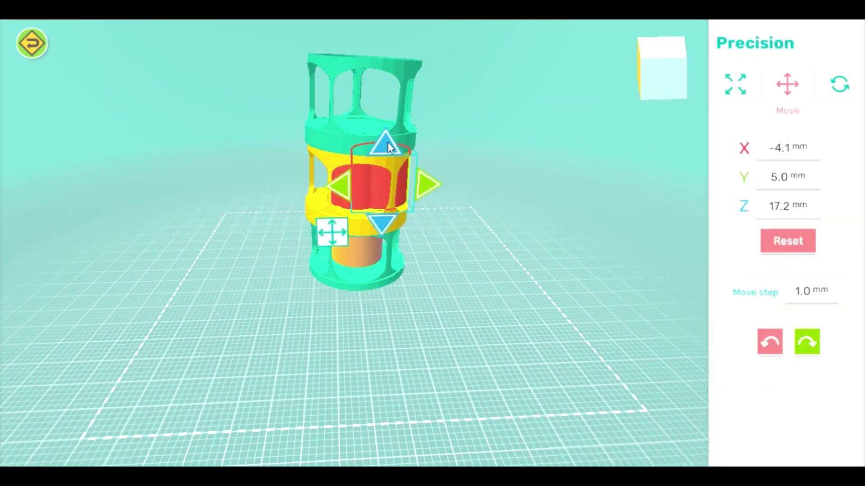
drag(387, 142, 363, 99)
drag(419, 128, 430, 135)
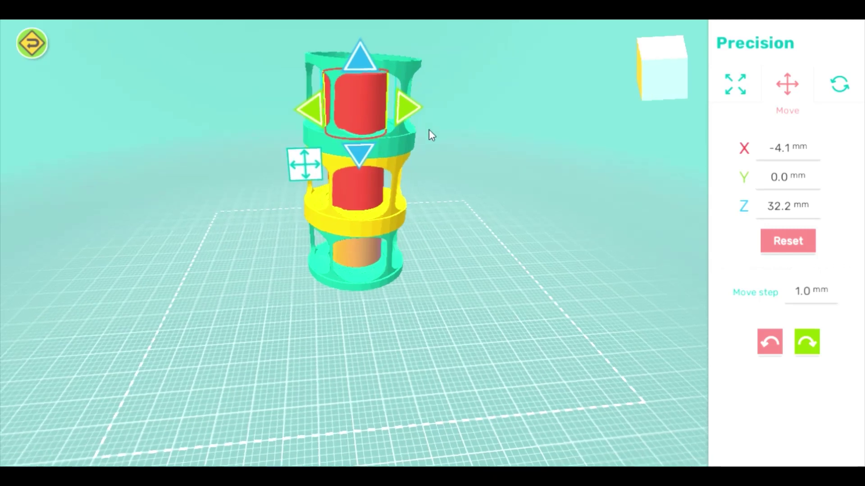
click(401, 100)
drag(401, 100, 394, 232)
click(372, 193)
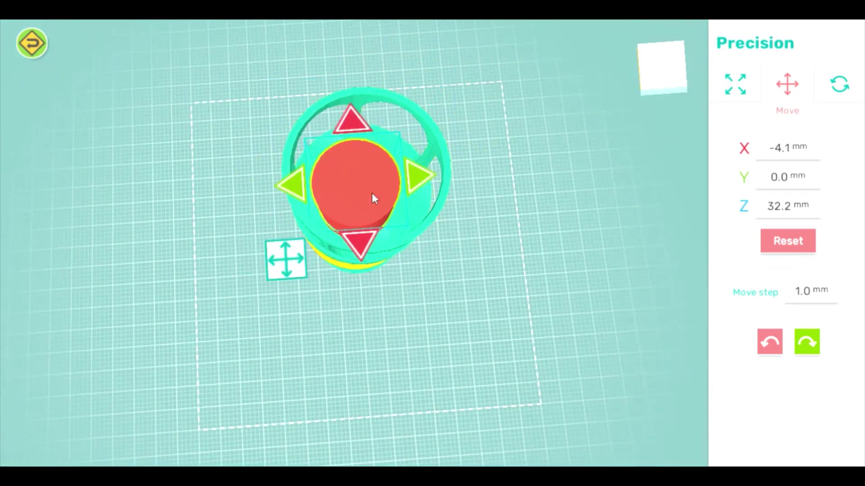
- Shift the red cylinder inside the top turquoise cup to Y 1.0 mm
click(415, 183)
drag(492, 267, 434, 174)
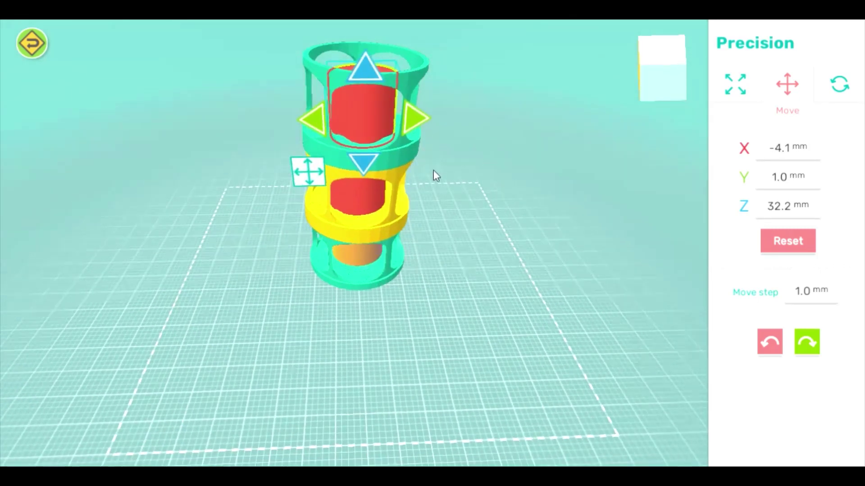
click(315, 175)
- Rotate the red cylinder inside the top cup by 4.0° about X
drag(512, 162, 430, 190)
click(418, 181)
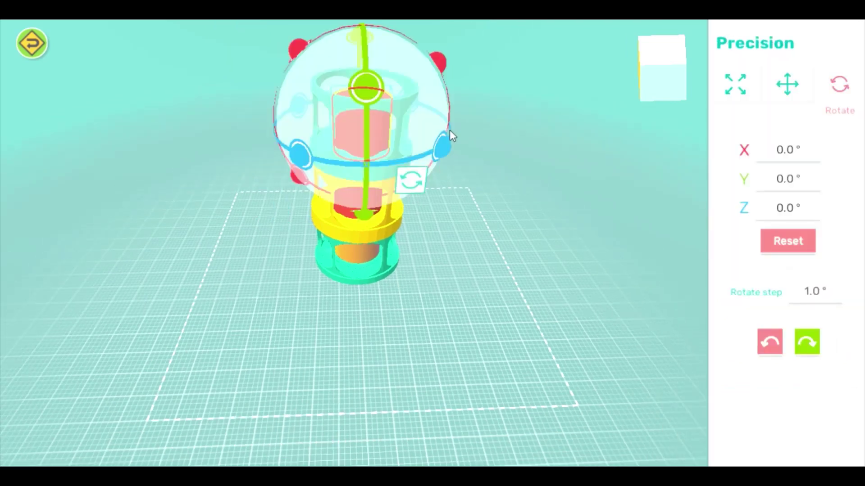
drag(438, 59, 445, 69)
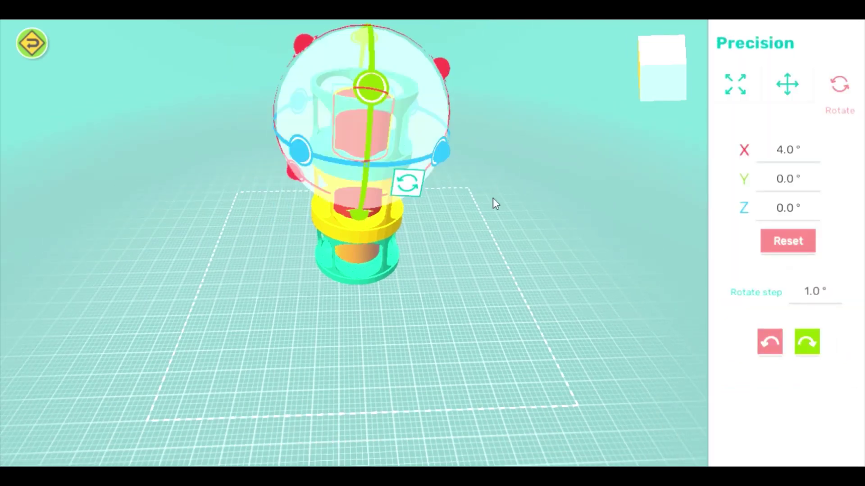
click(493, 201)
drag(493, 198, 508, 118)
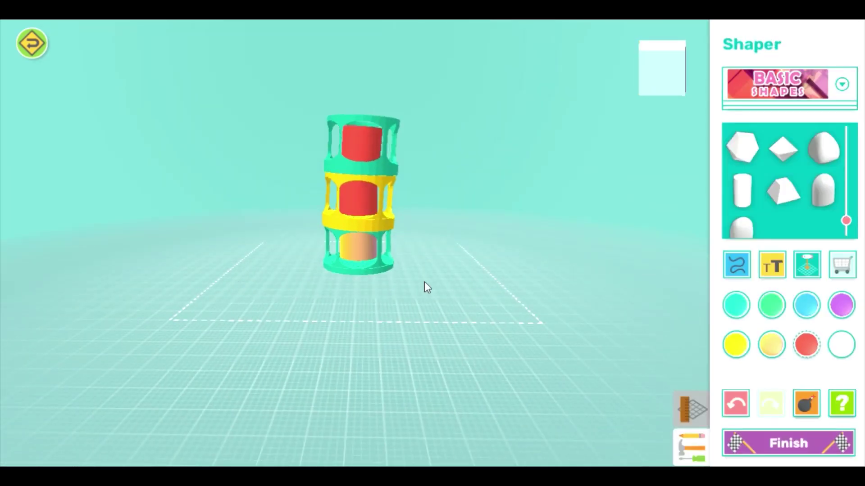
- Recolour the turquoise top and bottom cups, together with the cylinders joined to them, light orange
click(350, 208)
click(433, 291)
drag(434, 291, 367, 164)
click(363, 194)
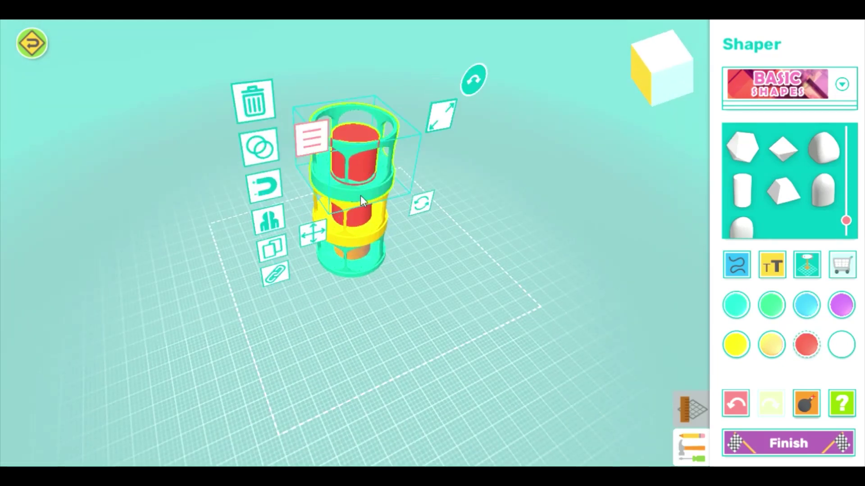
click(357, 166)
click(771, 344)
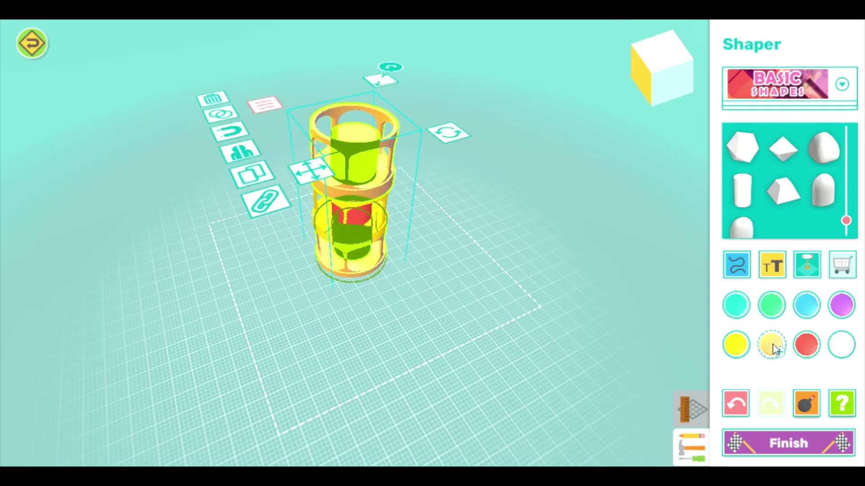
- Recolour the yellow middle cup and the red cylinder inside it light orange
drag(512, 284, 377, 222)
click(377, 222)
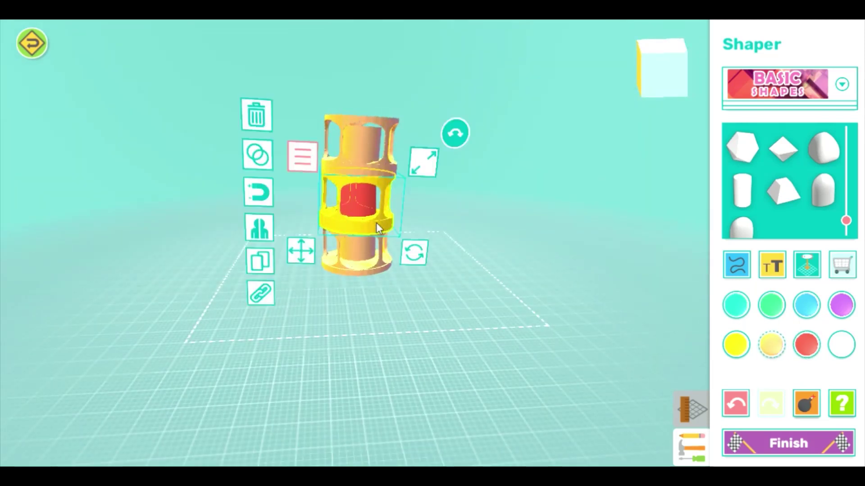
click(772, 338)
click(358, 204)
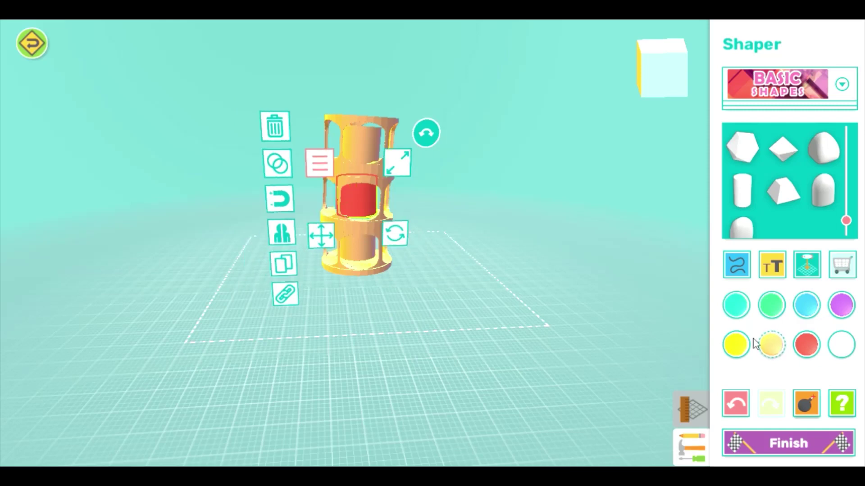
click(774, 341)
- Try to group the selected top and bottom tiers using the Group tool
click(523, 351)
drag(522, 351, 349, 332)
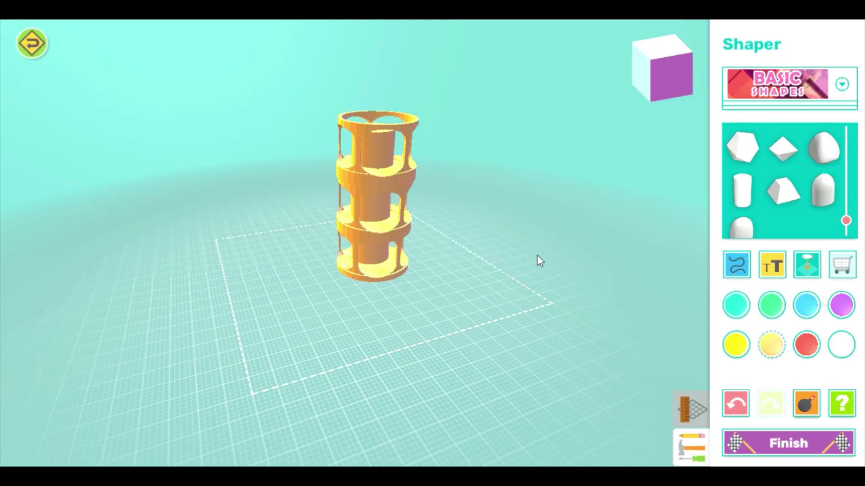
click(404, 162)
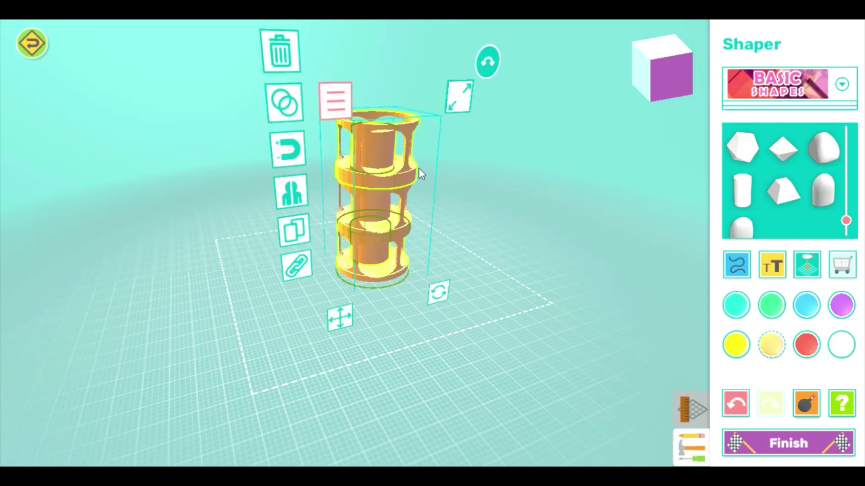
click(403, 152)
click(403, 153)
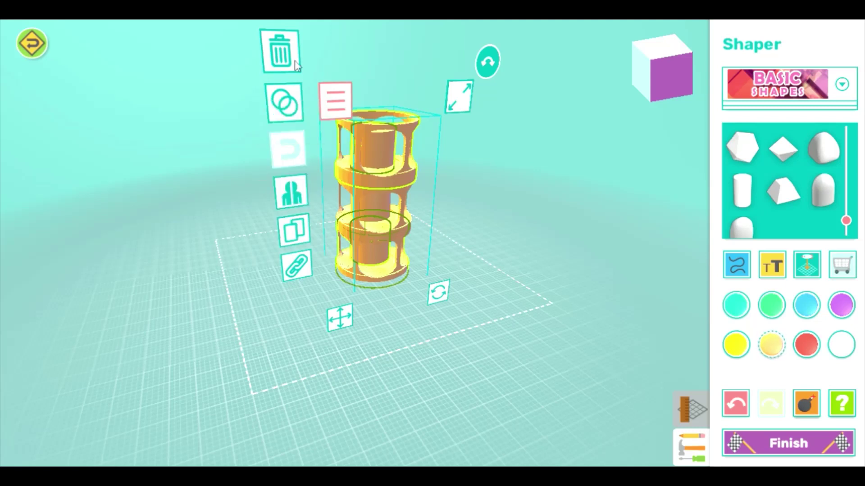
click(296, 264)
click(823, 187)
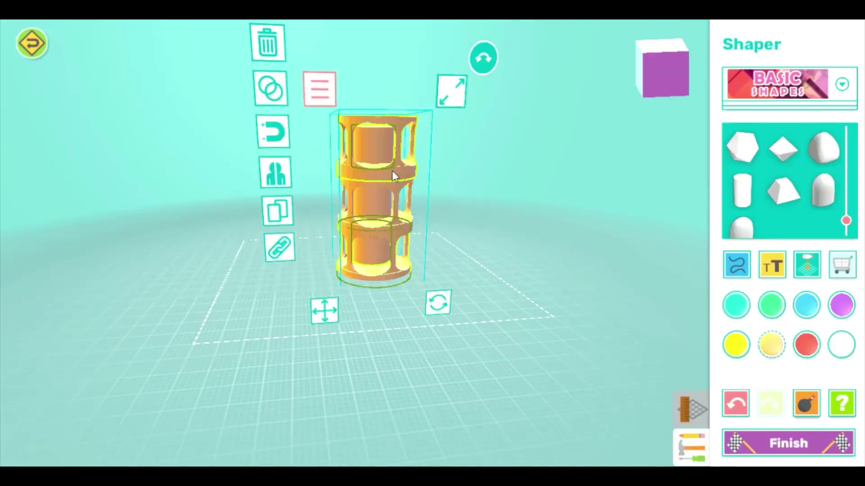
click(392, 171)
click(282, 249)
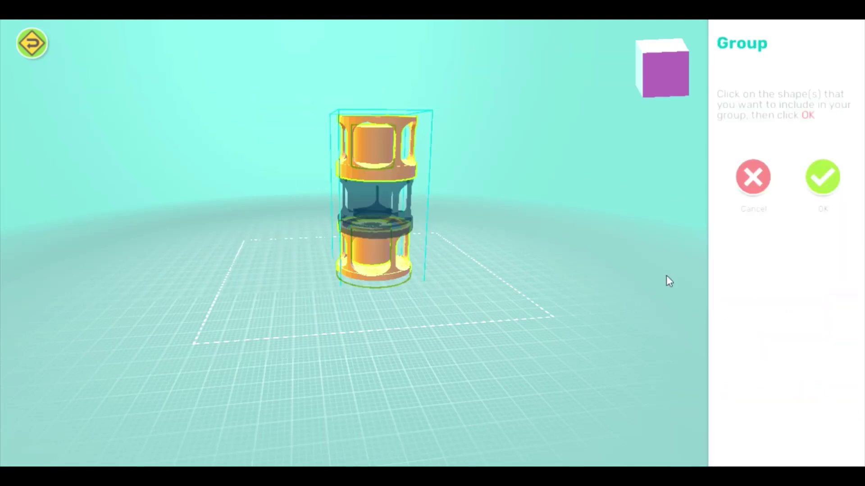
click(832, 170)
click(490, 231)
click(386, 156)
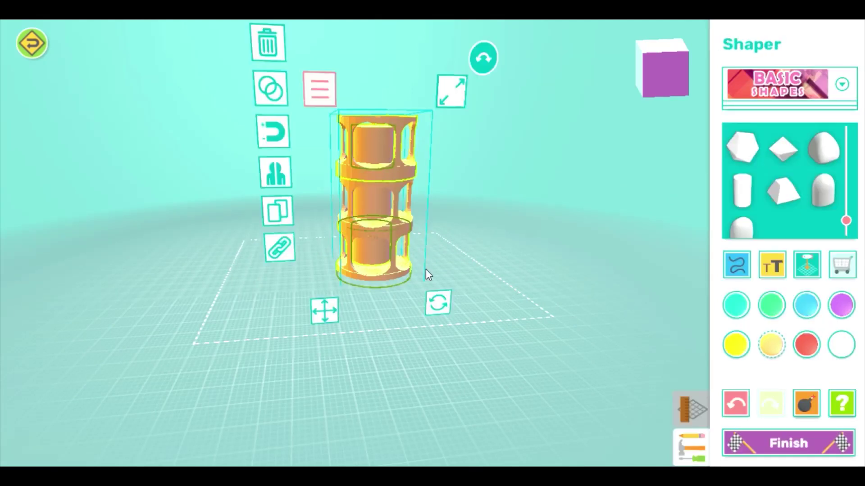
click(330, 311)
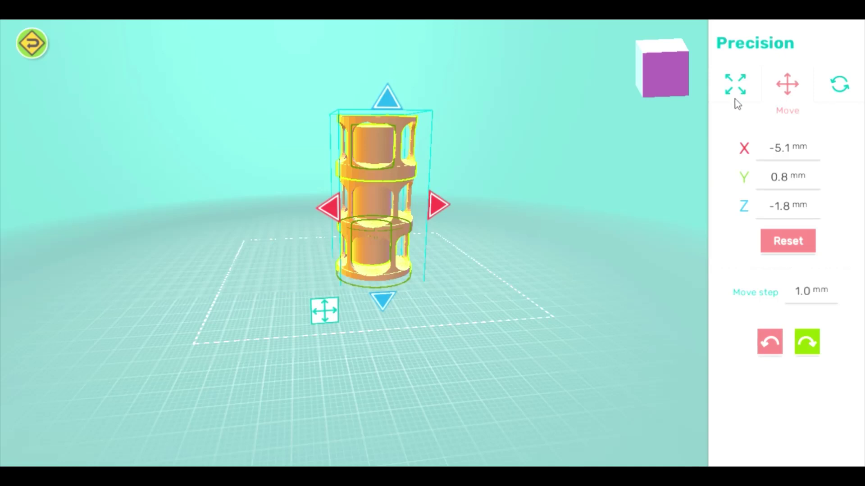
click(359, 207)
- Duplicate the middle cup and place the copy on top of the tower at X -4.3 mm, Y -0.8 mm, Z 45.2 mm
click(356, 226)
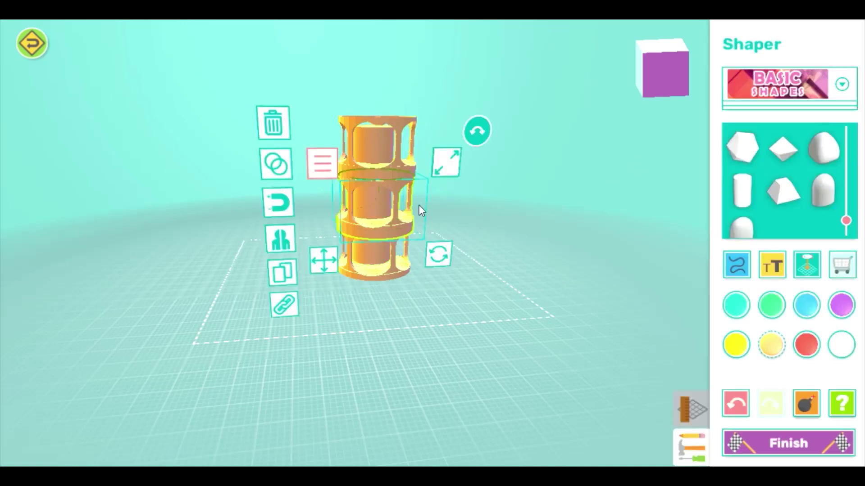
click(290, 274)
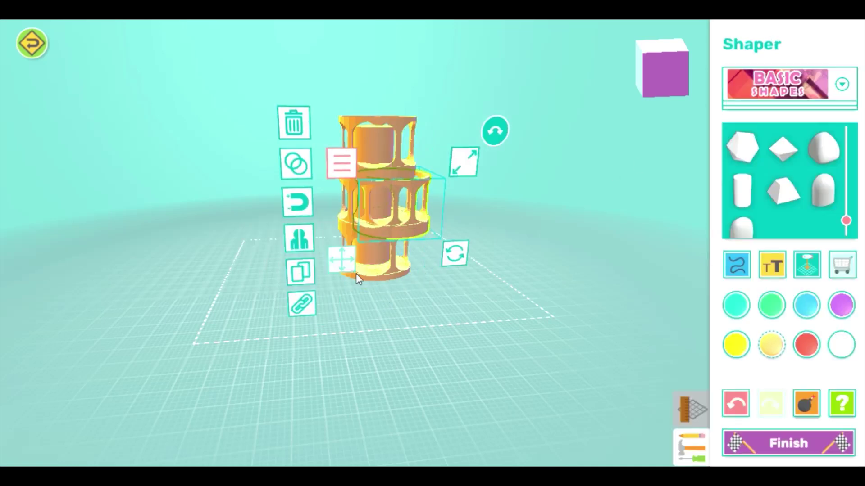
click(341, 263)
drag(401, 171, 413, 43)
drag(531, 172, 522, 277)
drag(504, 164, 467, 160)
click(478, 164)
drag(520, 274, 423, 140)
click(443, 107)
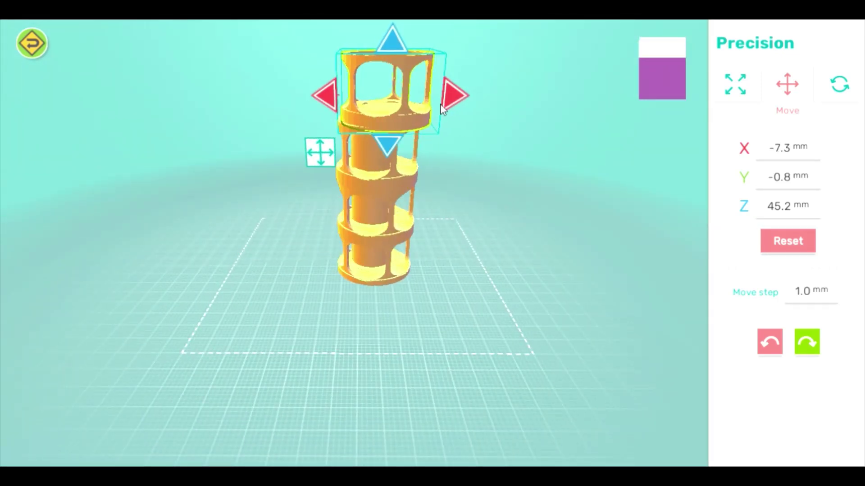
click(331, 101)
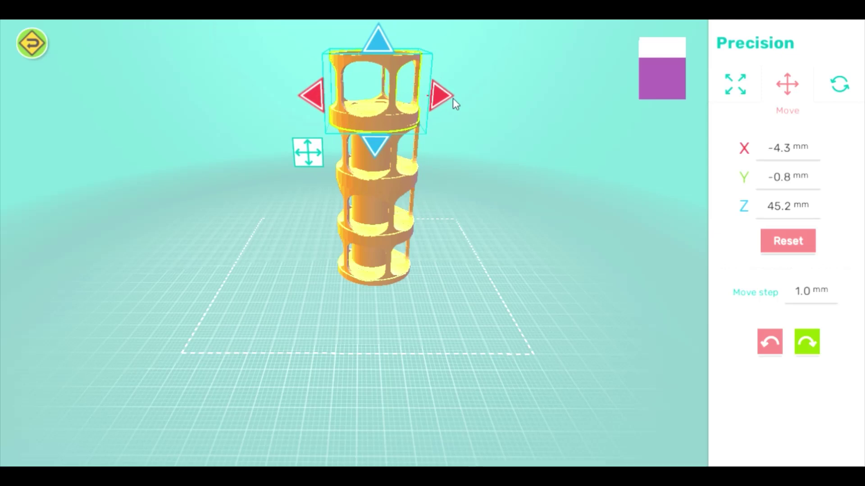
drag(477, 96, 490, 284)
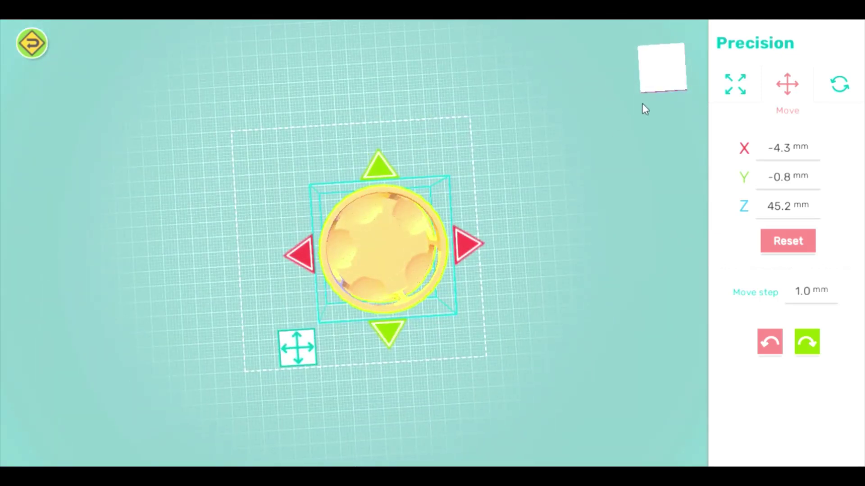
click(658, 90)
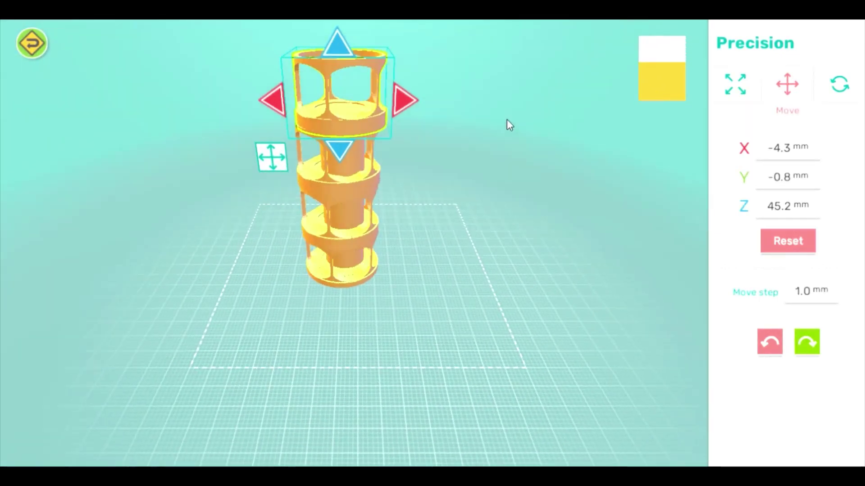
click(506, 122)
- Scale down the uppermost cup so that it is narrower than the tier beneath it
click(375, 119)
scroll(517, 308, down, 4)
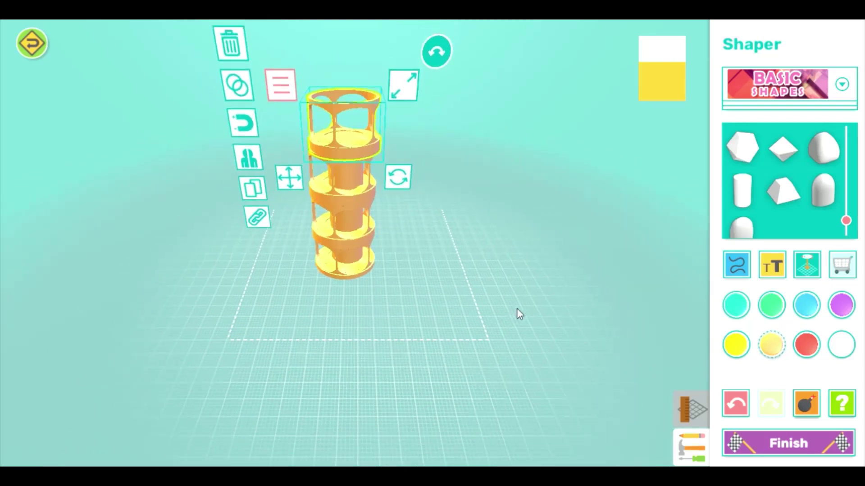
click(402, 90)
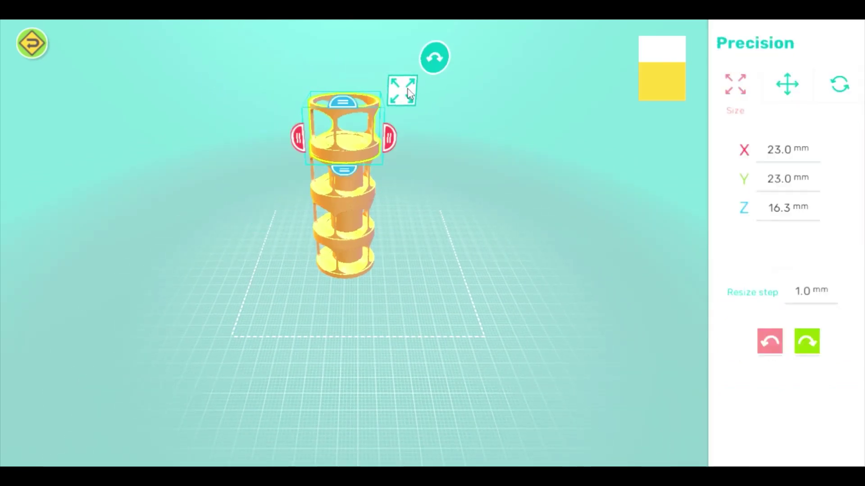
drag(346, 108, 345, 127)
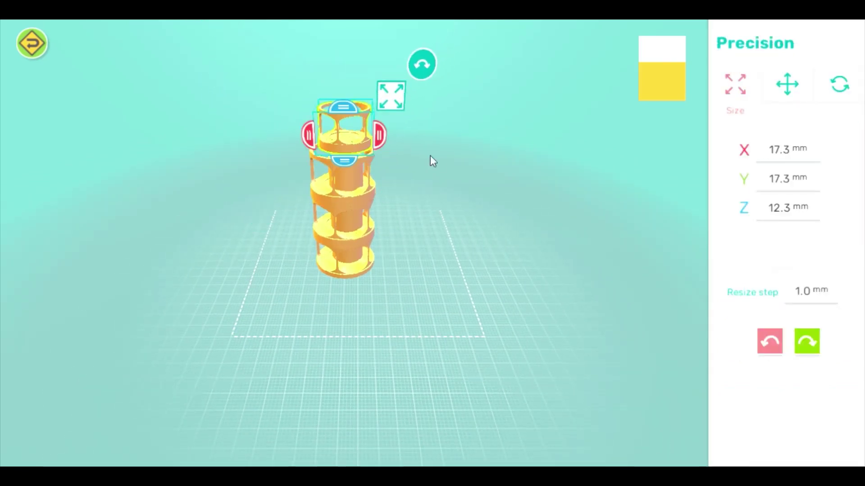
click(344, 111)
drag(374, 136, 366, 136)
drag(452, 185, 454, 147)
click(453, 147)
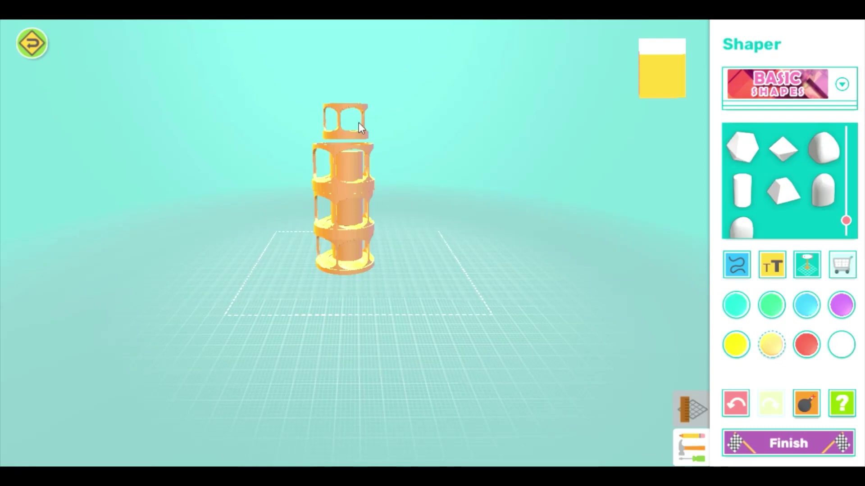
- Lower the small uppermost cup onto the tier beneath it, at Z 43.5 mm
click(341, 134)
click(305, 156)
drag(345, 98, 347, 121)
drag(475, 150, 418, 155)
drag(347, 122, 347, 114)
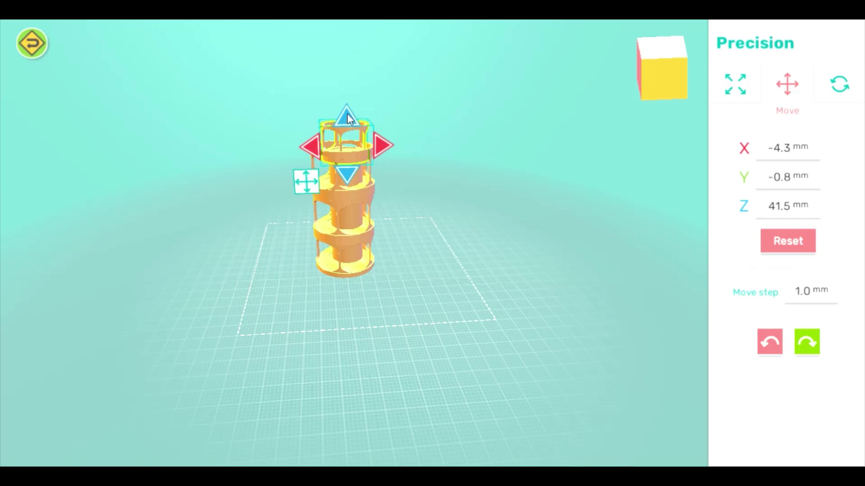
click(347, 124)
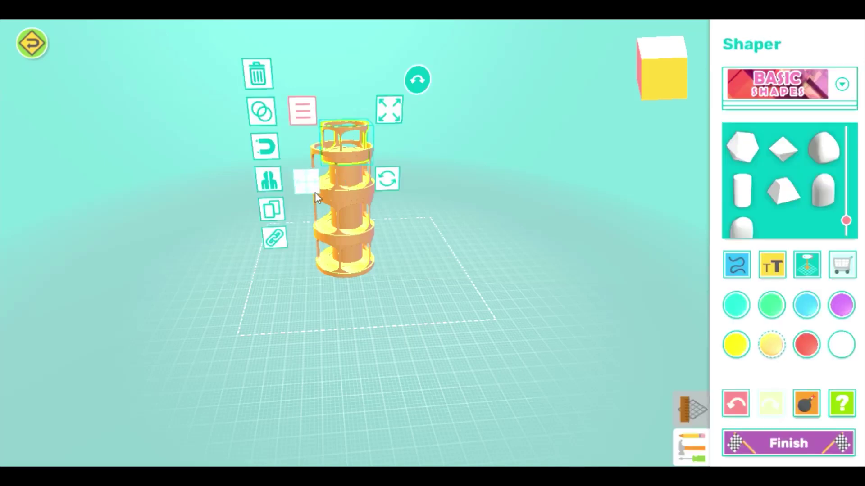
click(308, 182)
click(349, 115)
click(349, 115)
- Shift the small uppermost cup horizontally over the tier beneath it, to X -6.2 mm, Y -1.1 mm
click(499, 186)
drag(500, 186, 480, 279)
click(354, 199)
click(293, 234)
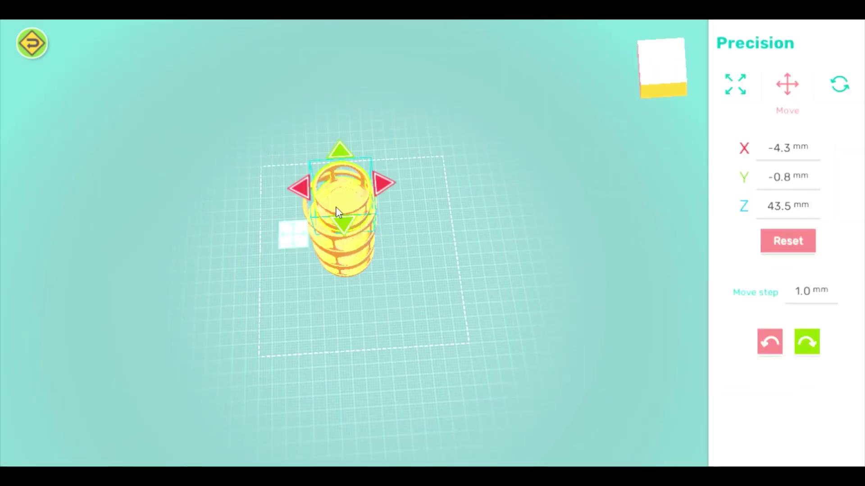
drag(343, 195, 340, 201)
click(423, 233)
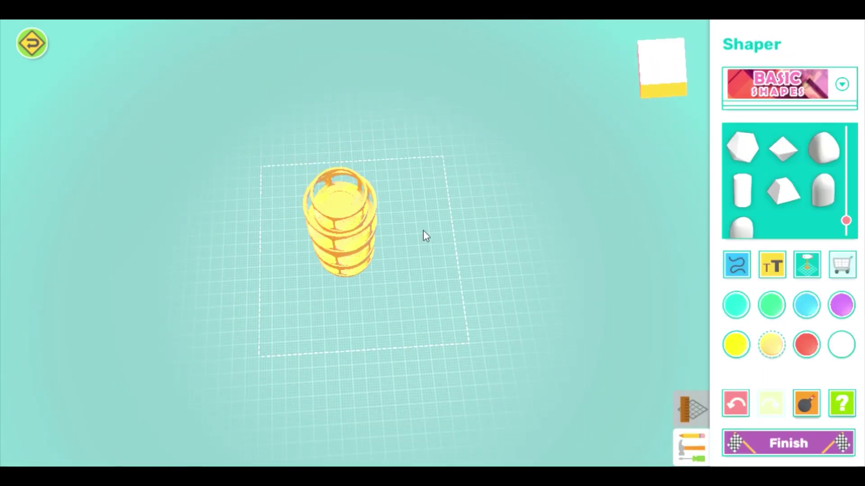
drag(424, 232, 602, 236)
click(367, 197)
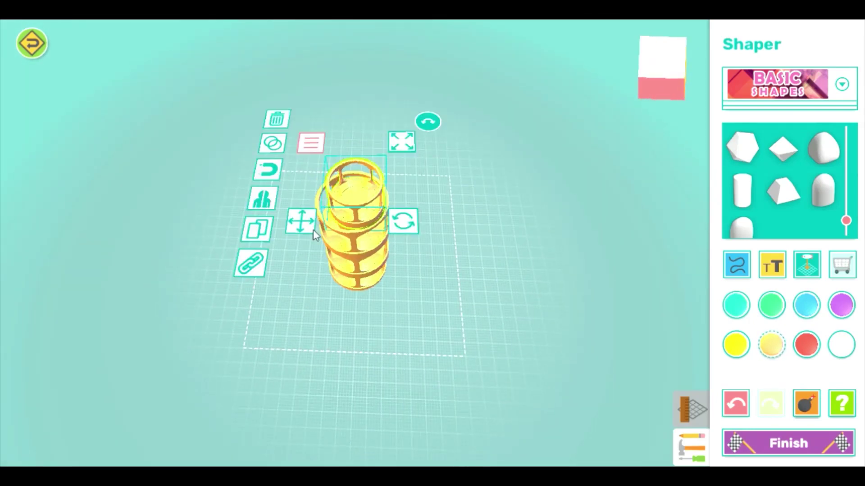
click(298, 223)
drag(361, 193, 359, 204)
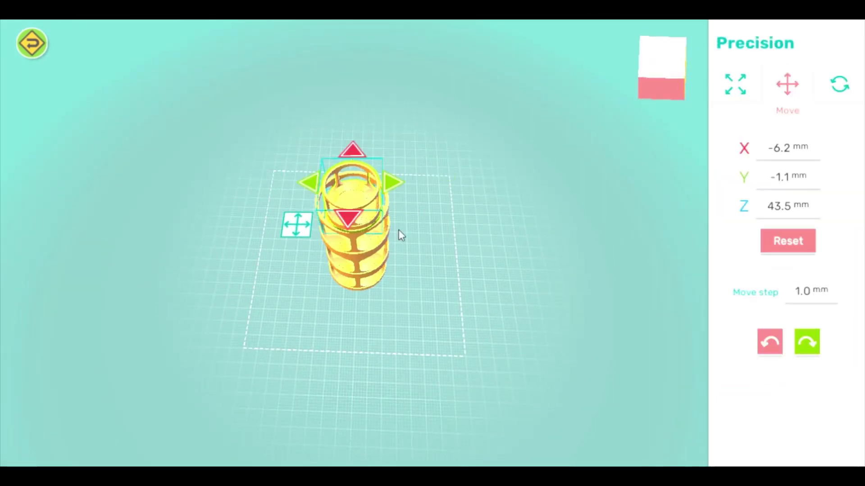
click(423, 246)
- Nudge the small uppermost cup slightly downward so it sits closer to the tier beneath
drag(423, 246, 522, 189)
click(378, 165)
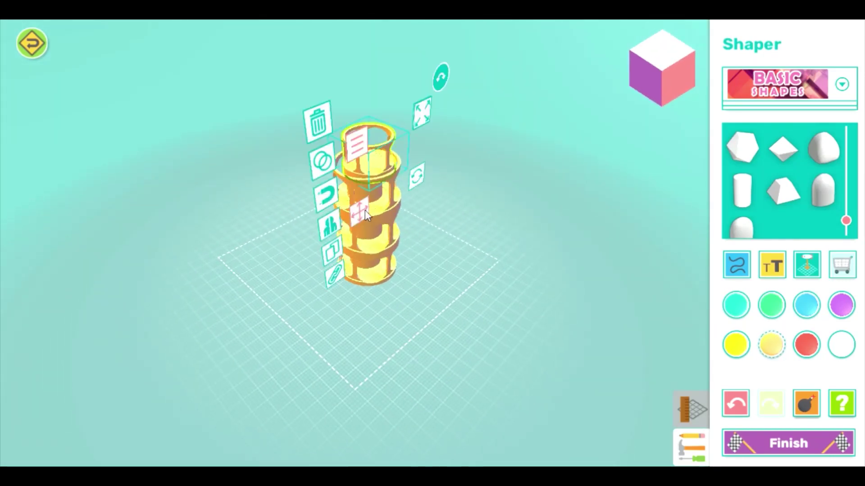
mouse_move(361, 214)
mouse_down()
mouse_move(362, 202)
mouse_move(357, 218)
mouse_up()
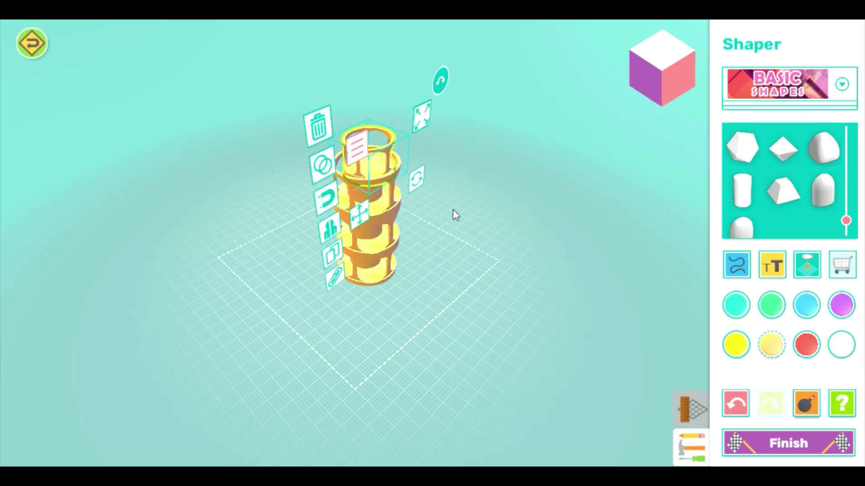
drag(474, 221, 439, 170)
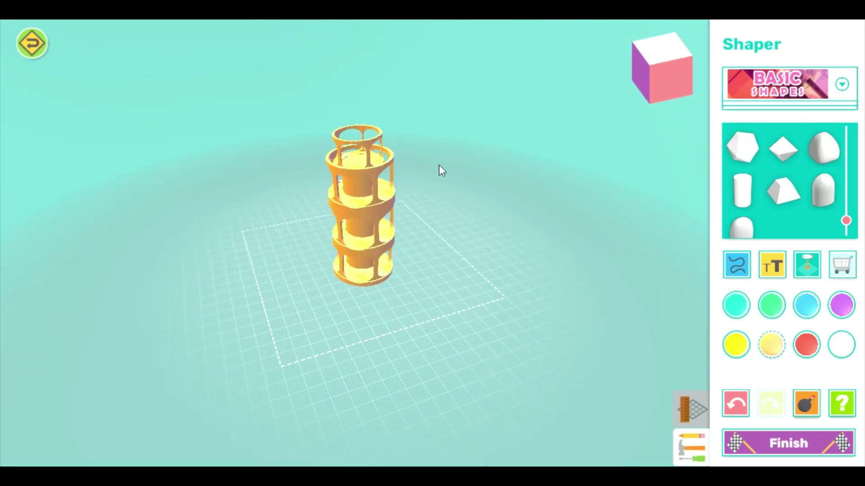
- Add a 12 × 12 × 20 mm cylinder from the basic shapes on top of the uppermost cup
drag(847, 220, 842, 80)
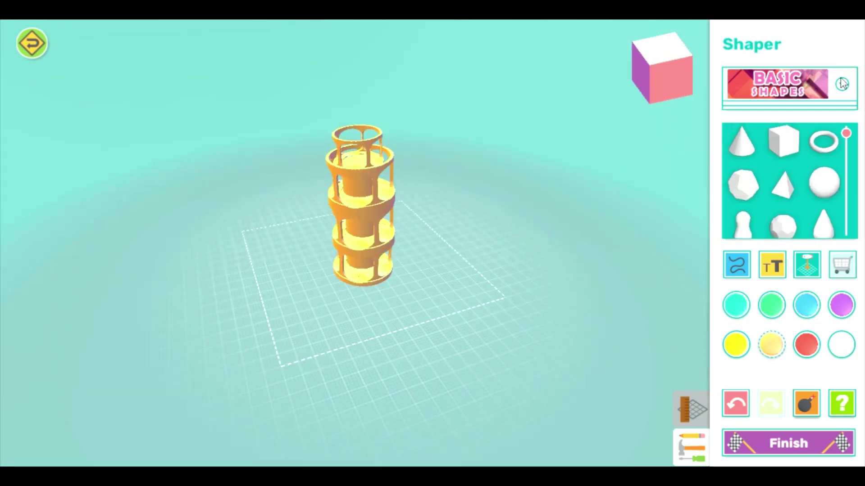
click(846, 187)
scroll(809, 206, down, 2)
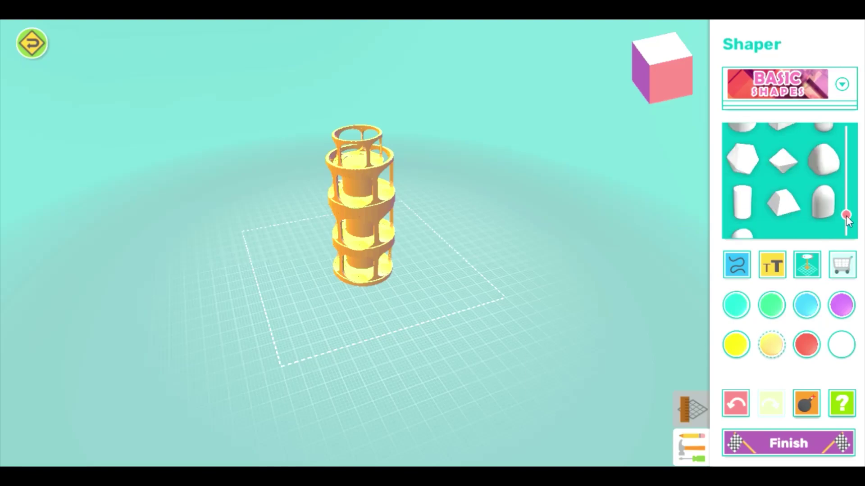
click(742, 202)
click(402, 73)
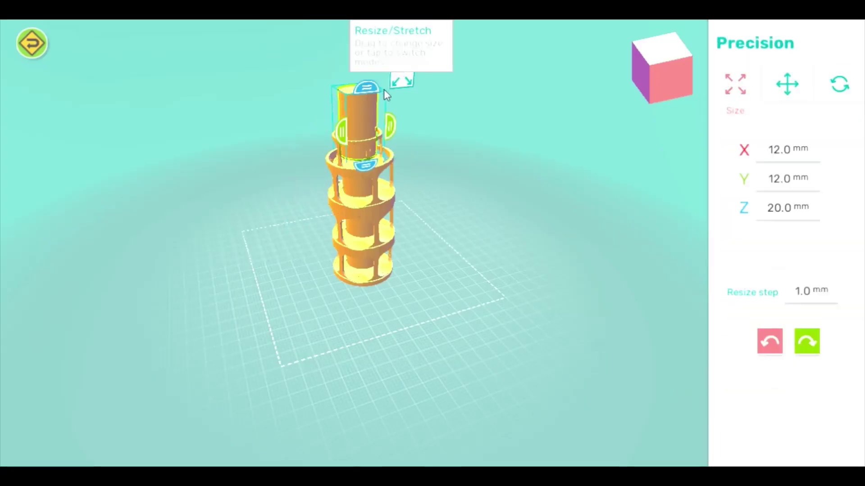
drag(396, 80, 387, 129)
key(ctrl+z)
key(ctrl+y)
drag(417, 146, 562, 213)
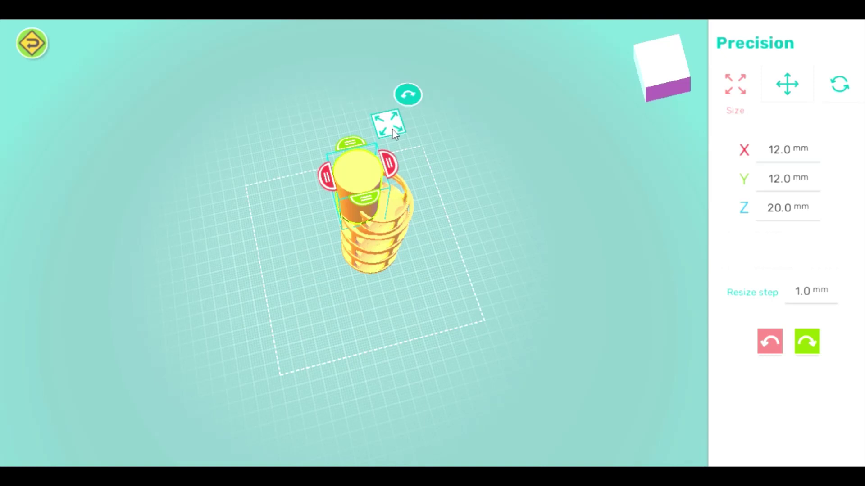
- Move the new cylinder horizontally, as seen from above, towards the centre of the uppermost cup
click(390, 128)
click(324, 222)
drag(394, 160, 415, 163)
click(411, 201)
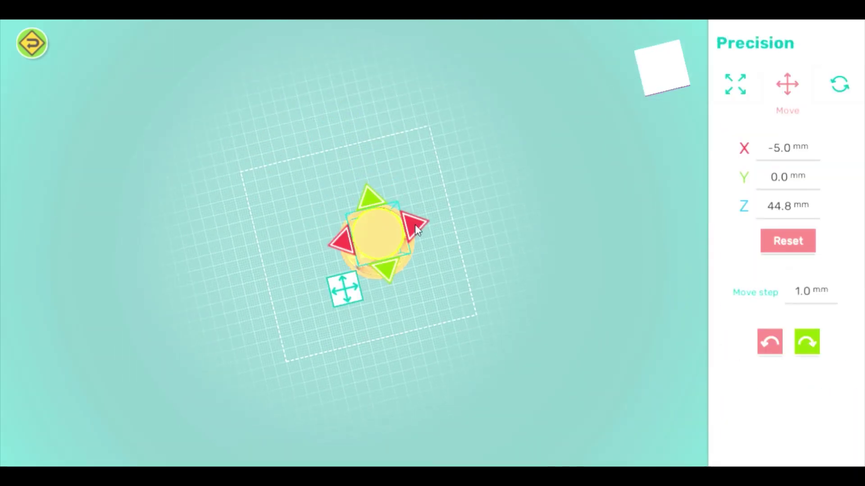
click(394, 263)
click(446, 286)
- Shift the cylinder further over the uppermost cup along both horizontal axes, to X -7.0 mm
drag(446, 285, 331, 203)
click(331, 207)
click(422, 163)
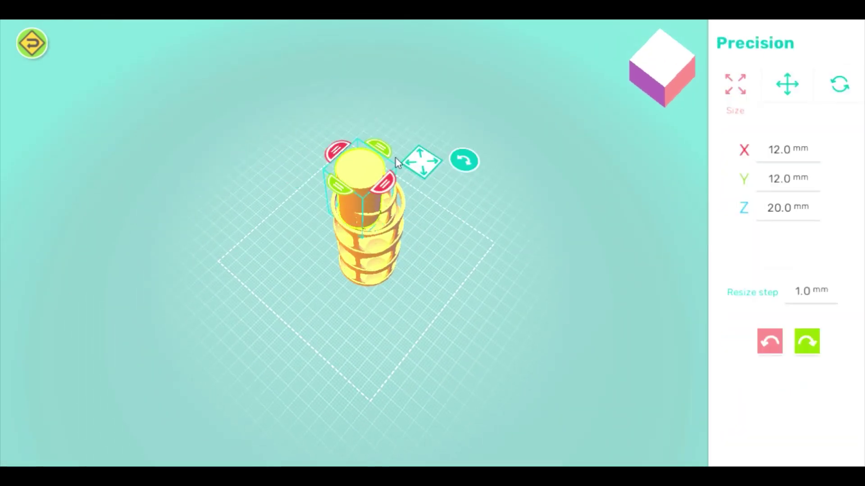
click(426, 162)
click(299, 171)
click(388, 183)
click(391, 184)
click(392, 145)
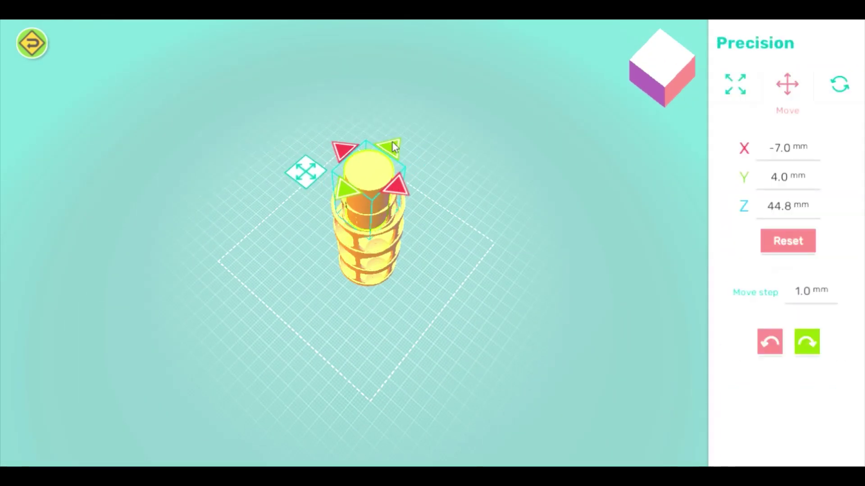
click(393, 143)
click(315, 171)
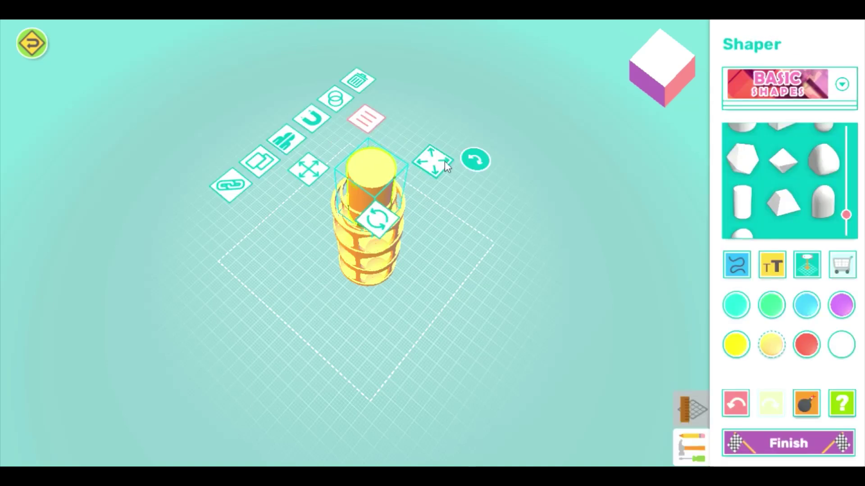
- Scale the cylinder up proportionally to 15 × 15 × 25 mm
click(433, 160)
drag(345, 190, 333, 204)
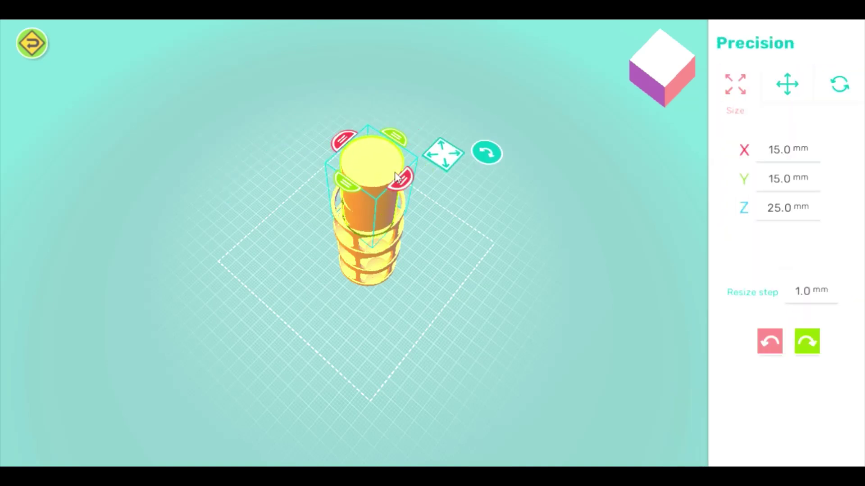
click(437, 161)
click(441, 161)
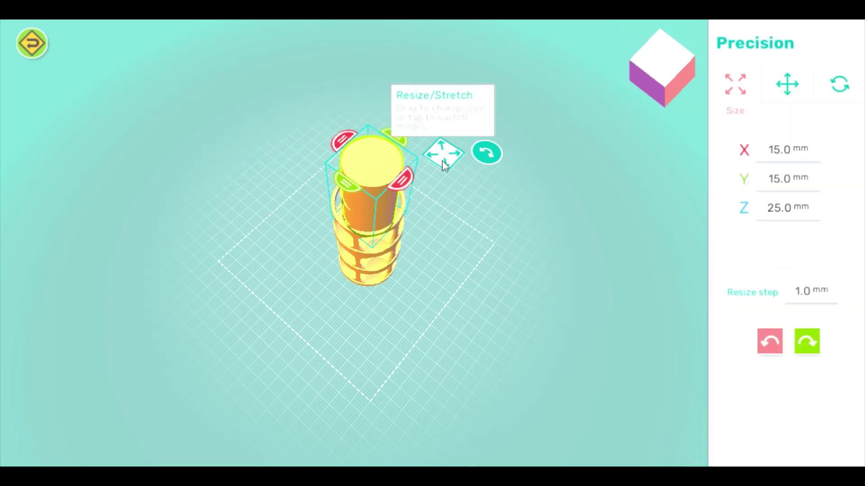
- Stretch the cylinder's height down from below until it is a thin disc above the uppermost cup
drag(442, 160, 486, 88)
click(419, 61)
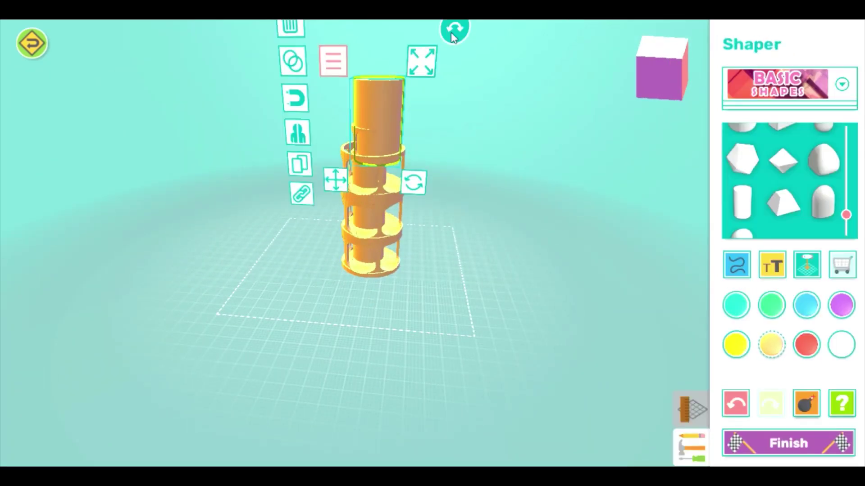
click(426, 62)
drag(377, 168, 382, 111)
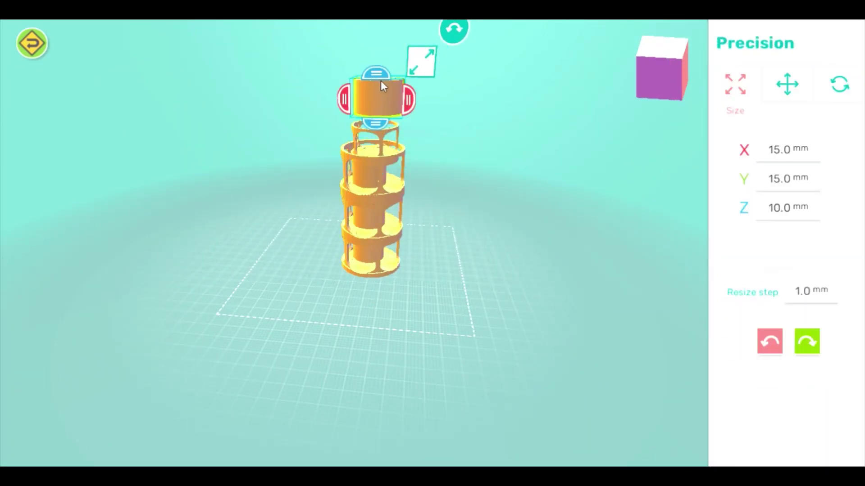
drag(380, 80, 404, 208)
- Move the thin disc along the Y axis to Y 7.0 mm
click(372, 167)
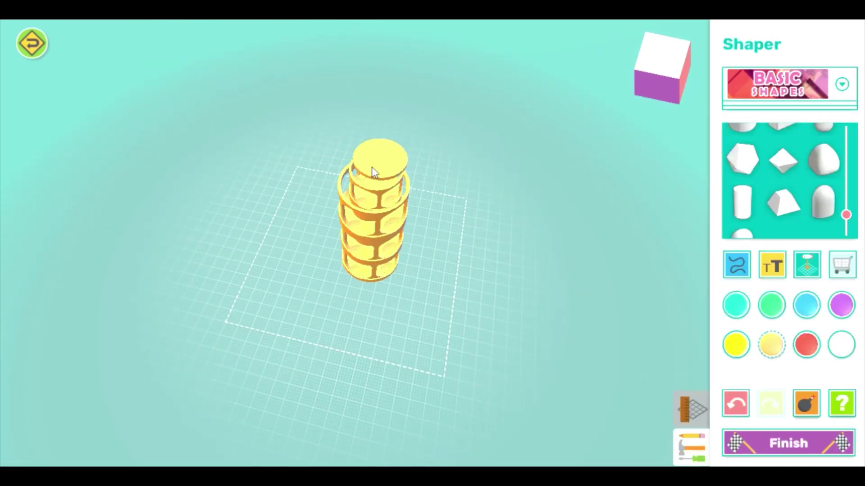
click(337, 181)
click(378, 187)
click(378, 186)
click(377, 186)
click(377, 187)
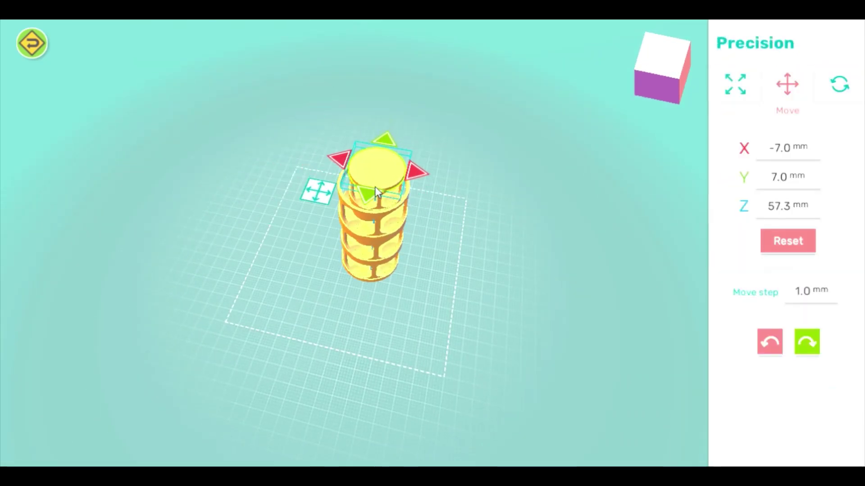
click(447, 242)
- Lower the thin disc onto the rim of the uppermost cup, at Z 53.3 mm
drag(447, 242, 476, 167)
click(394, 108)
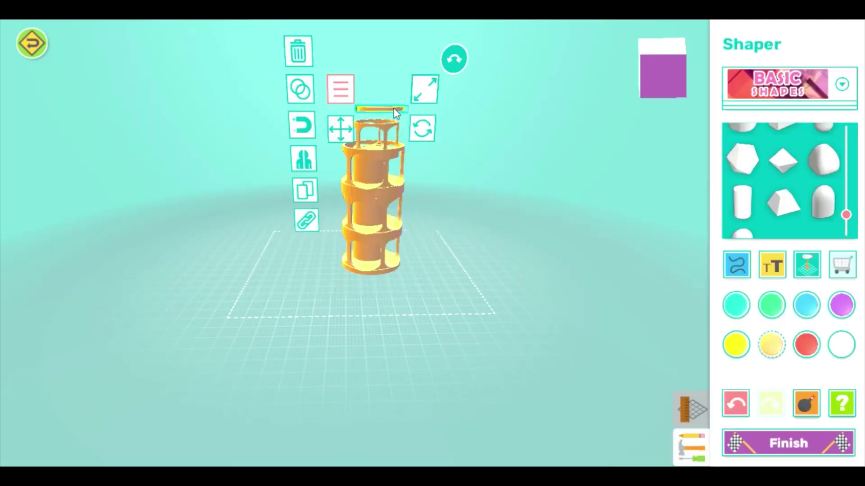
click(341, 129)
click(383, 99)
click(379, 94)
drag(376, 90, 374, 113)
- Centre the thin disc over the uppermost cup as seen from above, at X -7.0 mm, Y 2.0 mm
drag(455, 171, 440, 284)
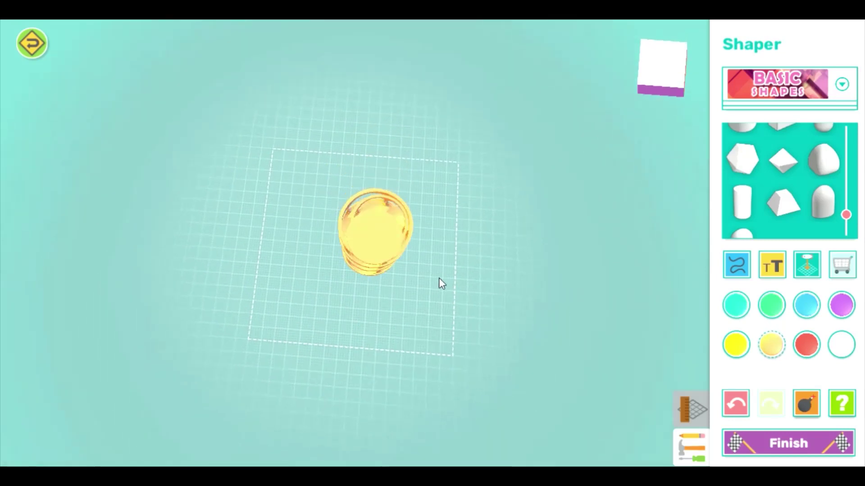
click(378, 240)
drag(392, 248, 386, 274)
click(321, 306)
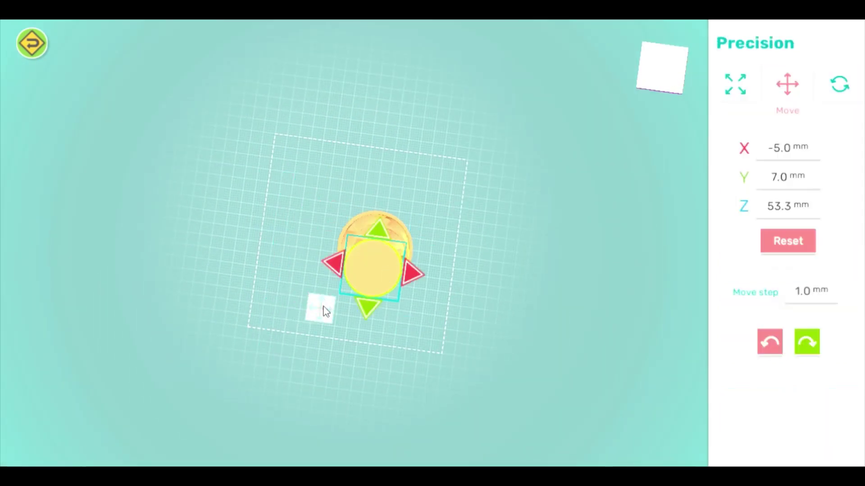
drag(381, 222, 384, 204)
drag(421, 254, 425, 254)
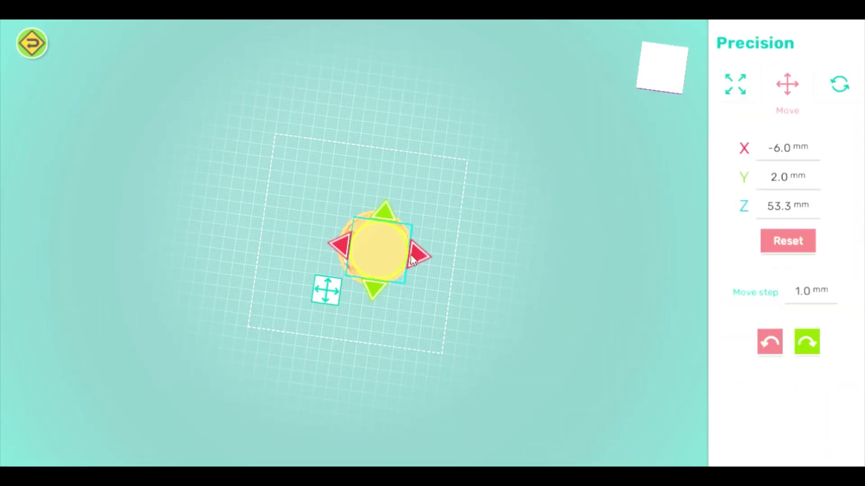
click(413, 255)
click(448, 309)
- Adjust the disc's height on the uppermost cup to Z 53.0 mm
drag(448, 310, 457, 200)
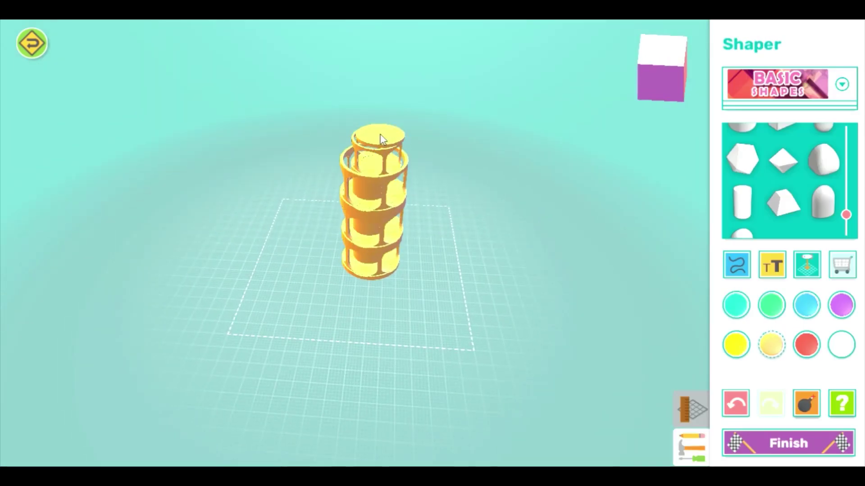
click(381, 135)
click(342, 162)
click(377, 160)
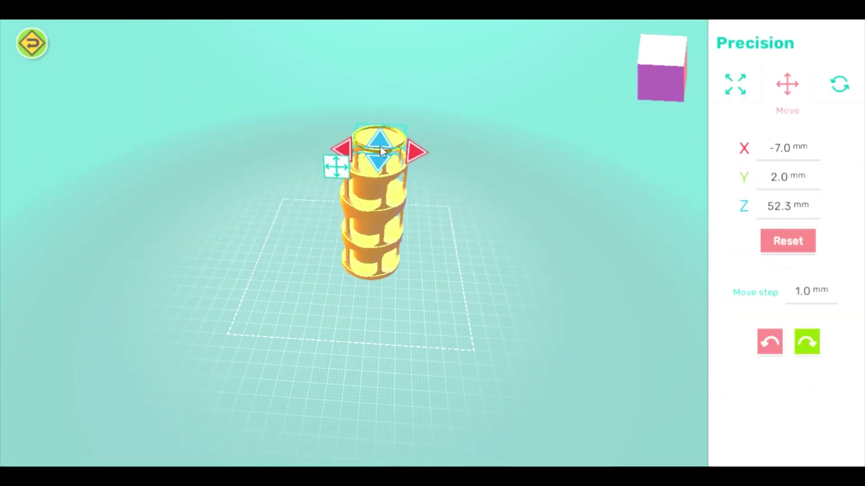
click(380, 138)
drag(339, 171, 332, 177)
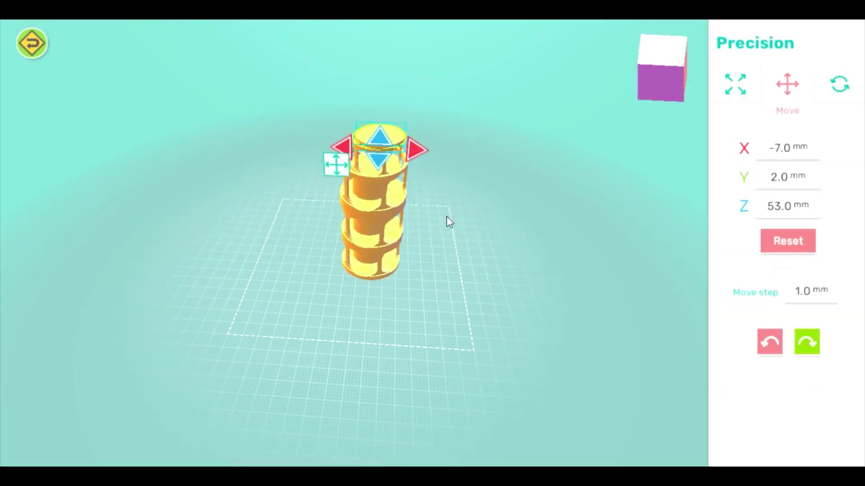
- Nudge the disc one 1.0 mm step along X so it lines up with the uppermost cup
drag(450, 217, 158, 184)
click(330, 150)
click(285, 164)
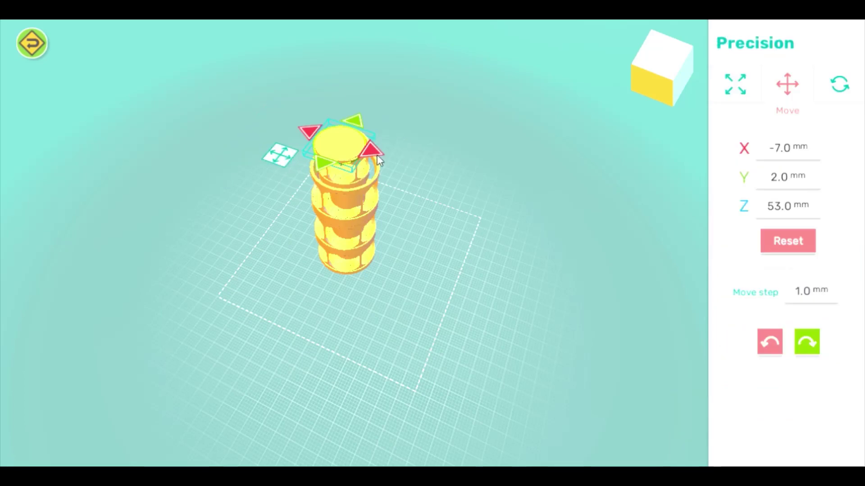
click(376, 155)
click(422, 250)
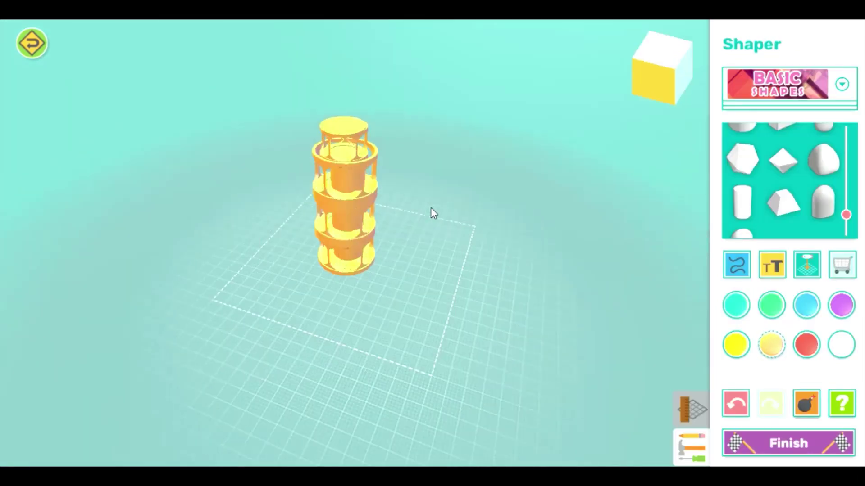